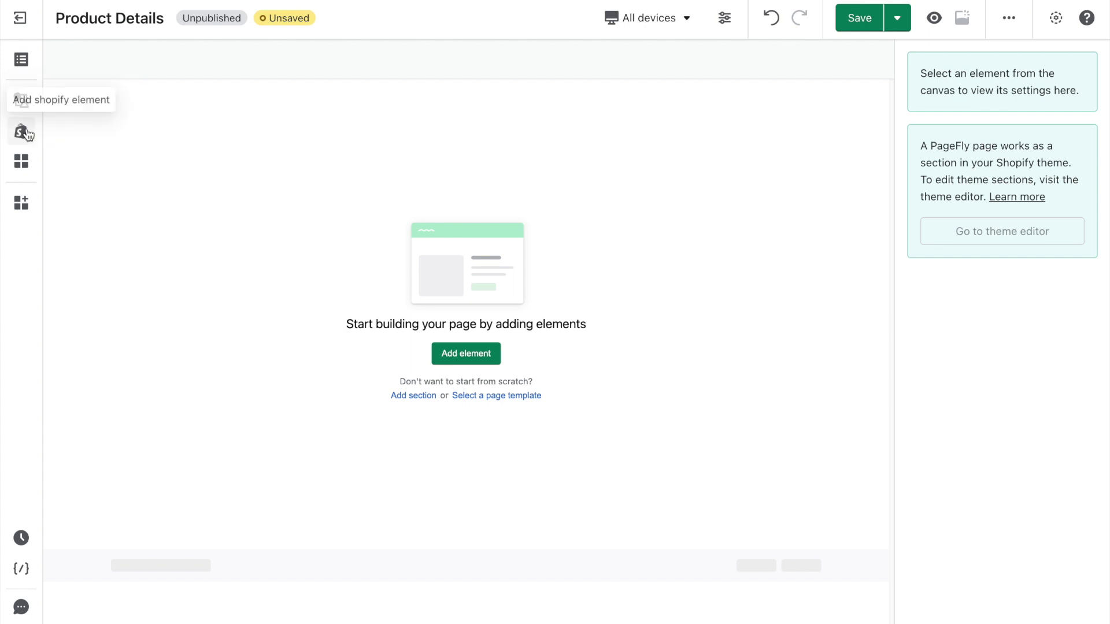
- Add a Product Details element with the image-beside-text layout to the empty page canvas
click(21, 134)
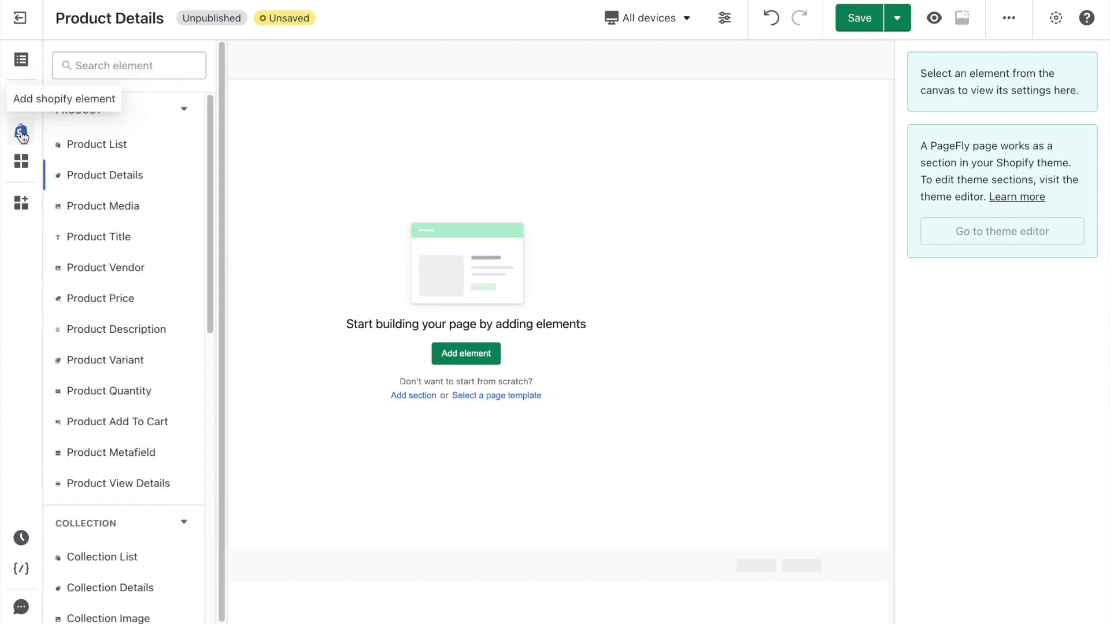
mouse_move(126, 179)
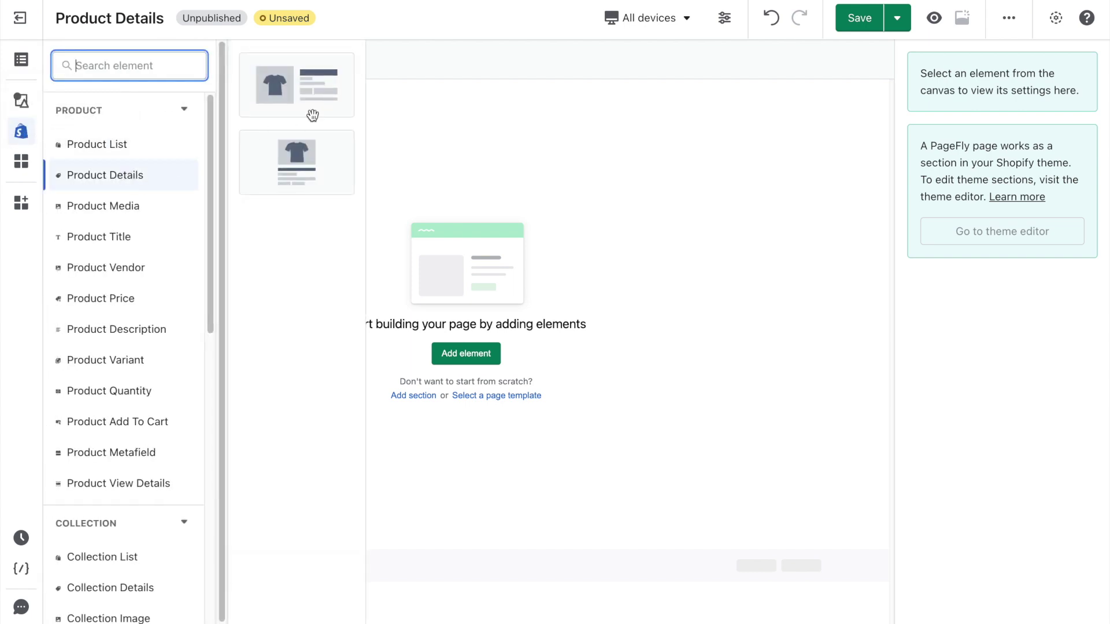
drag(278, 79, 421, 246)
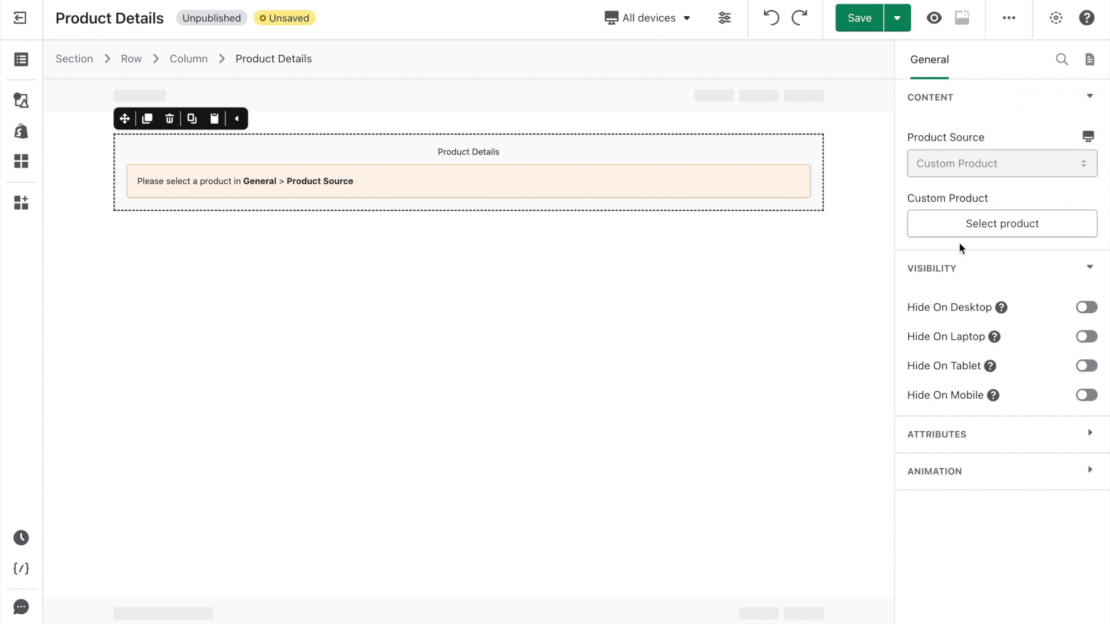
- Assign the product Off Shoulder Dress - Off White to the Product Details element and choose S as its default variant
click(1000, 222)
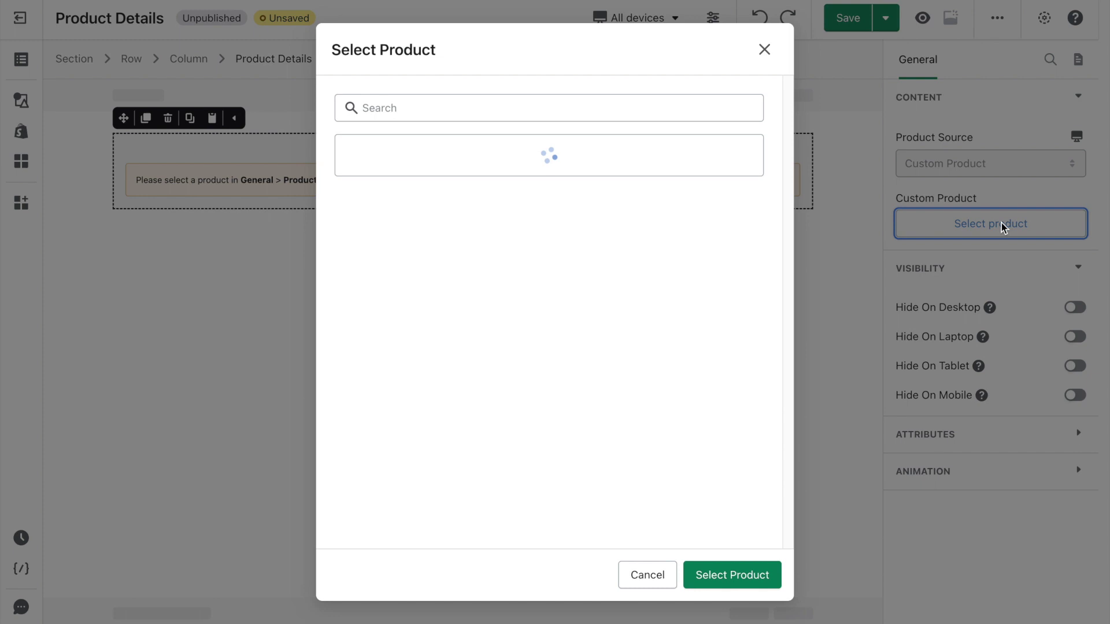
scroll(528, 400, down, 5)
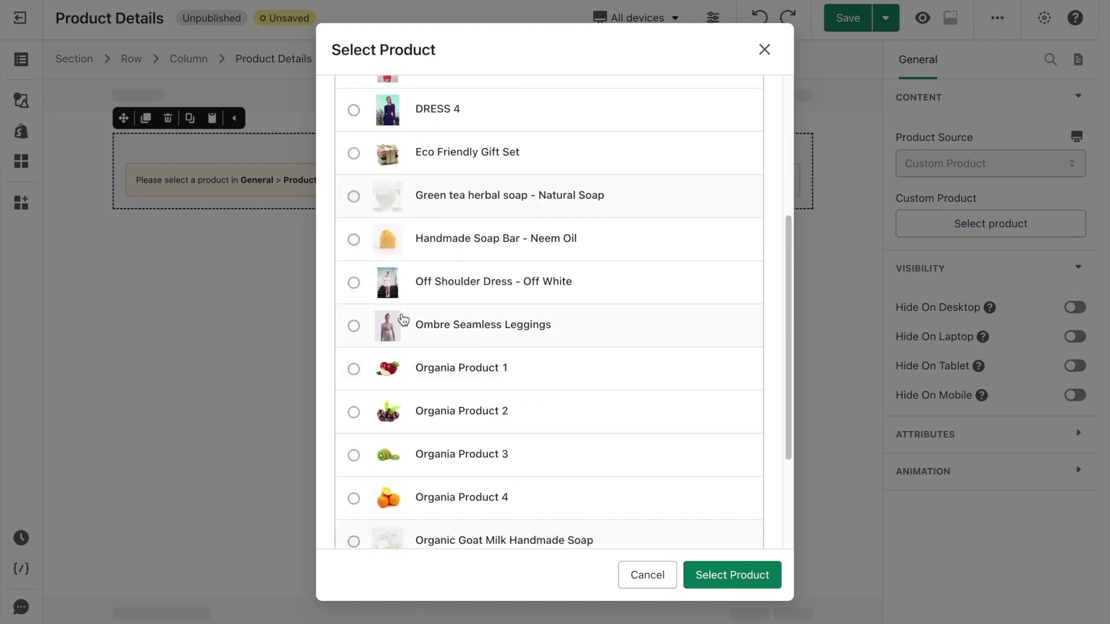
click(353, 282)
click(717, 574)
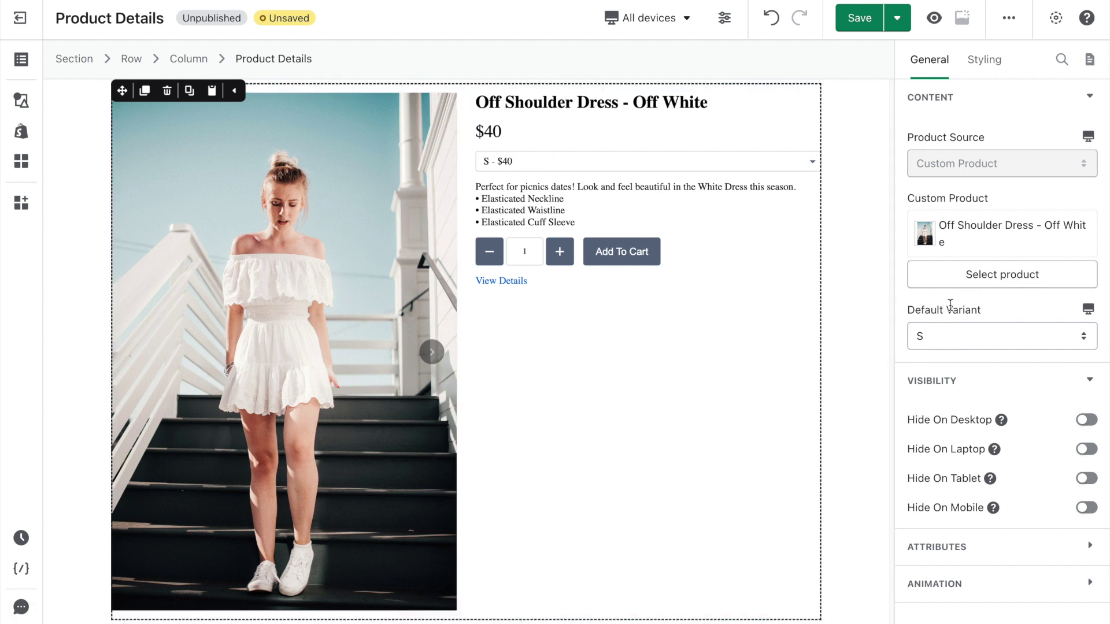
click(1028, 342)
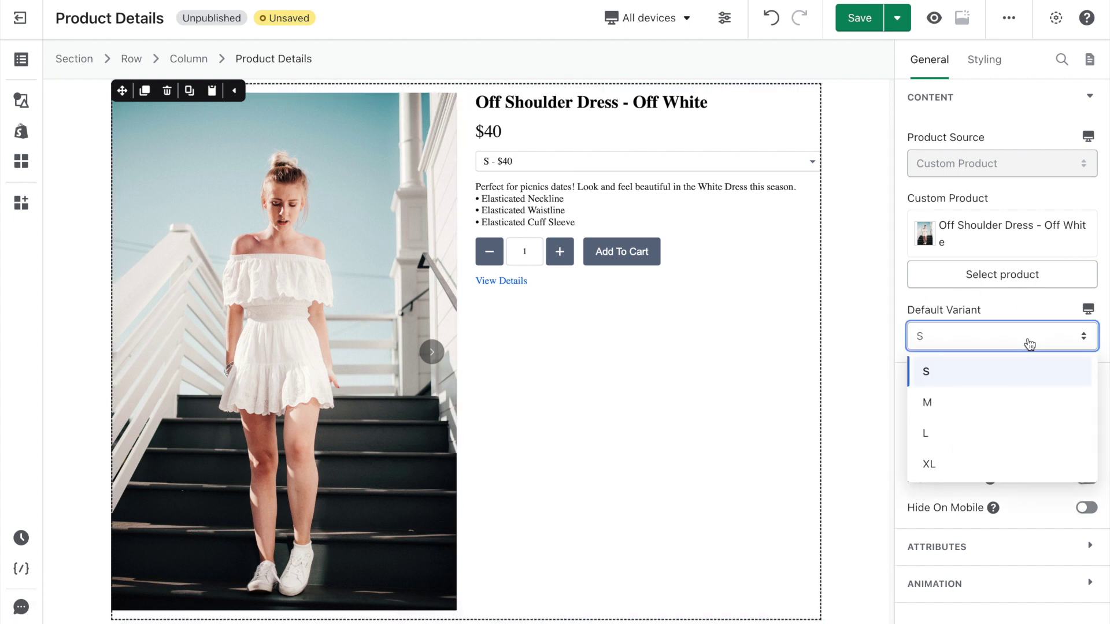
click(928, 373)
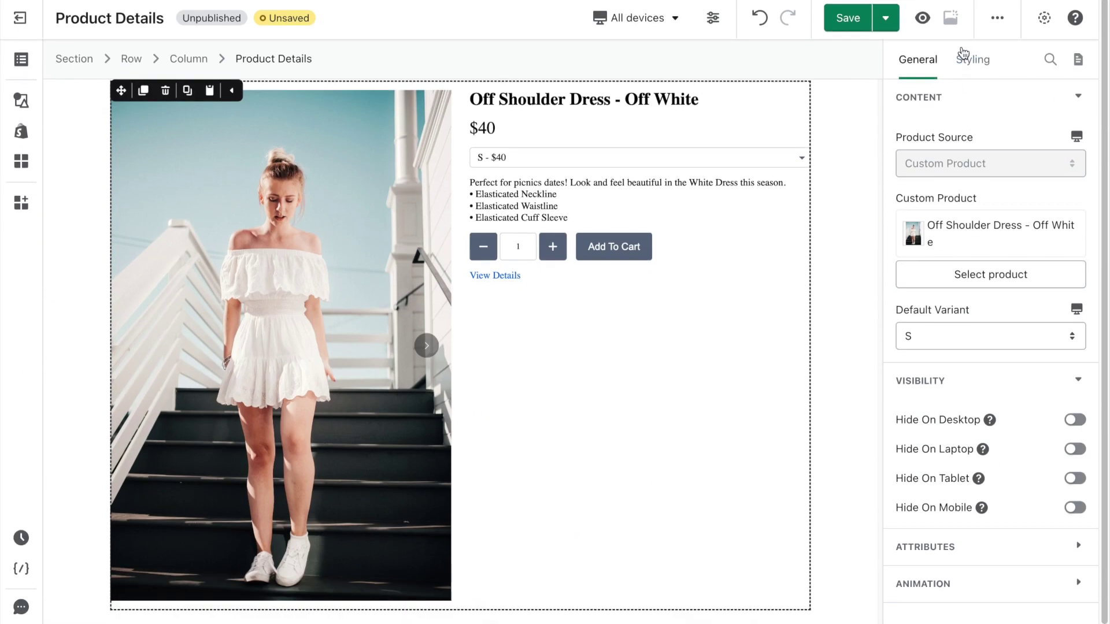
- Set the content color of the Product Details element to red, rgb(208, 2, 27)
click(974, 63)
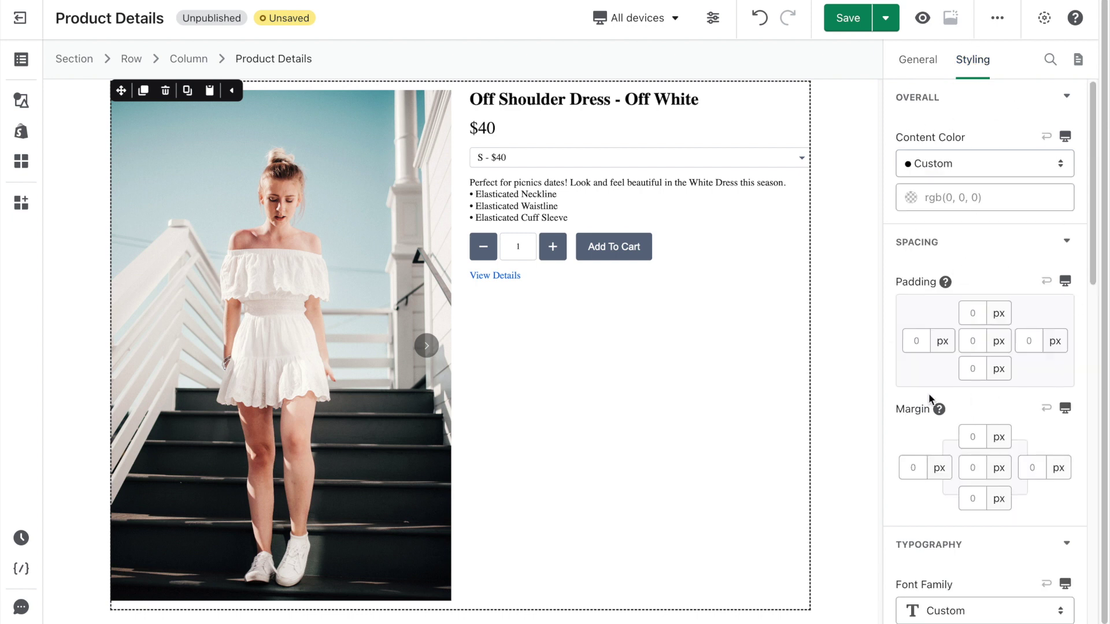
scroll(960, 390, down, 4)
scroll(1004, 361, down, 12)
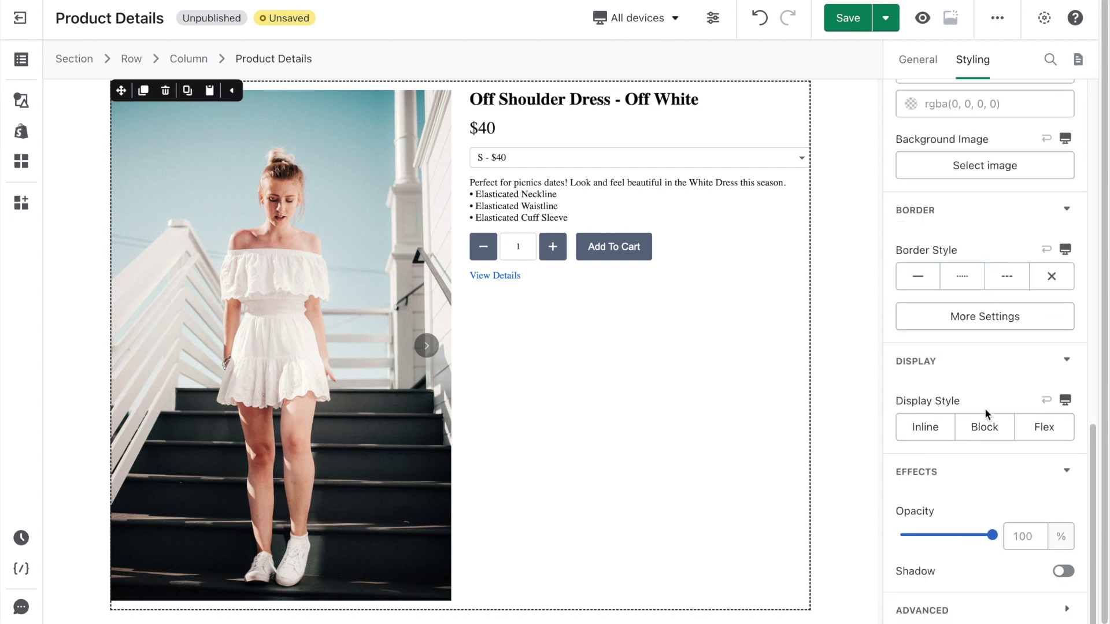
scroll(987, 400, up, 15)
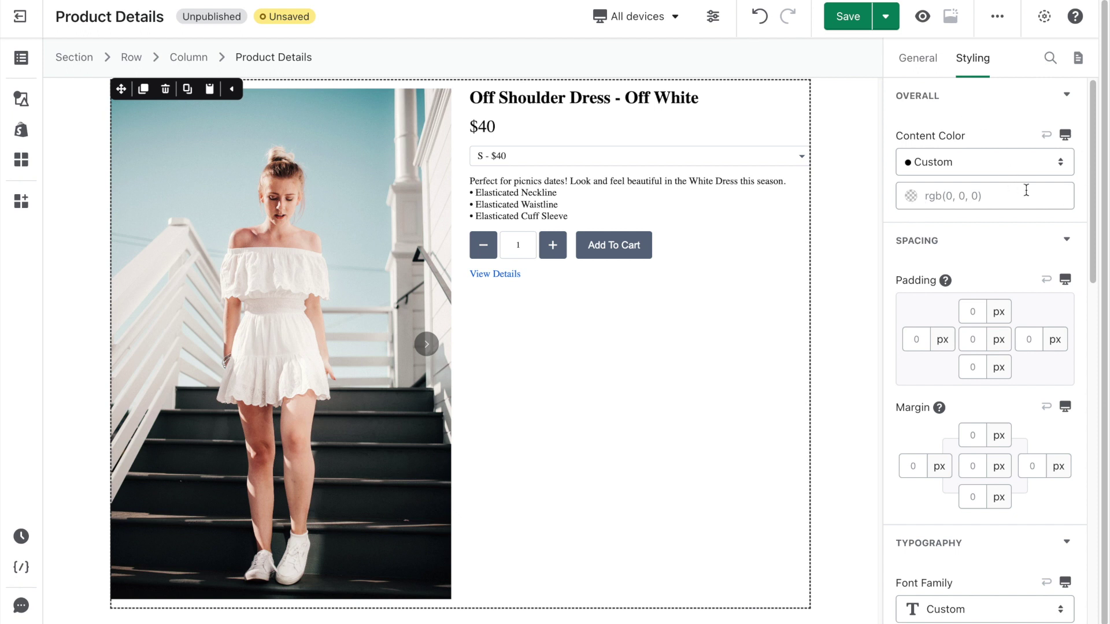
click(942, 196)
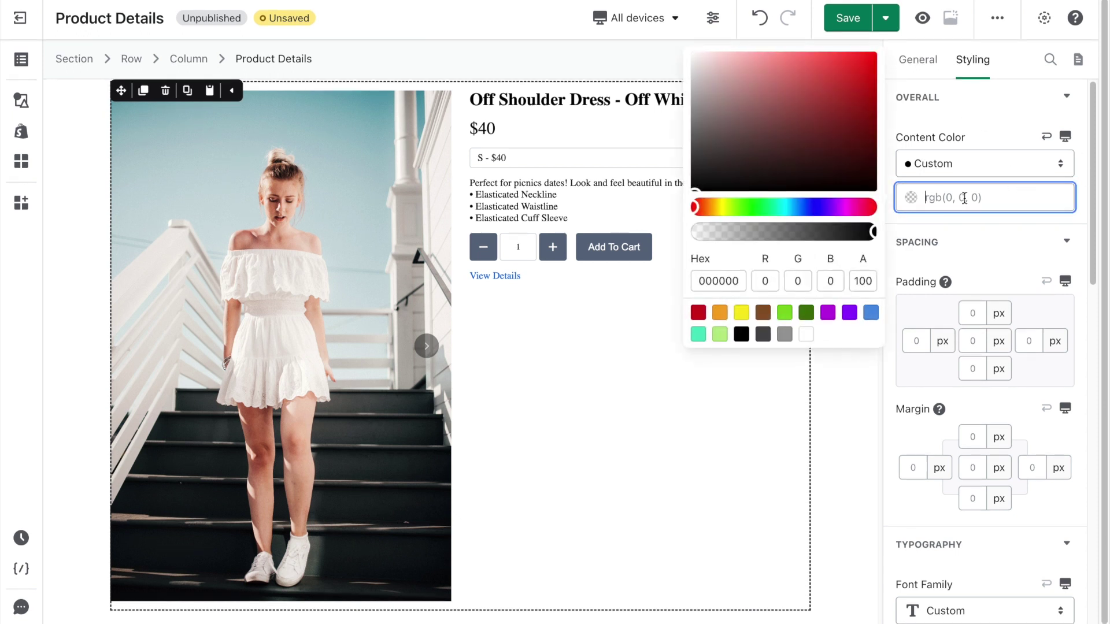
click(698, 315)
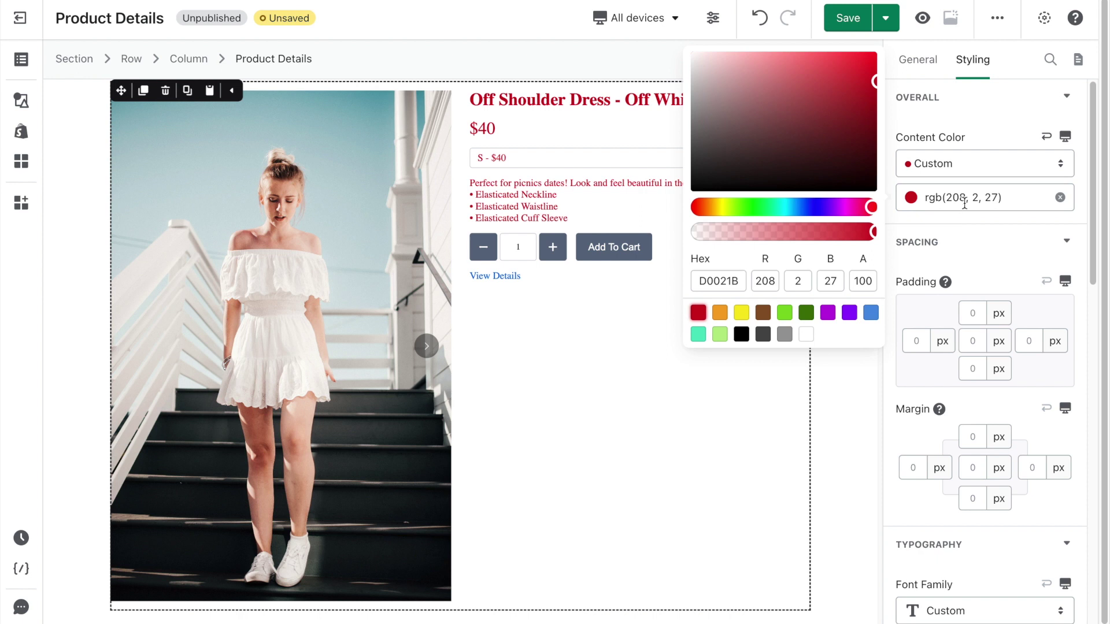
click(934, 195)
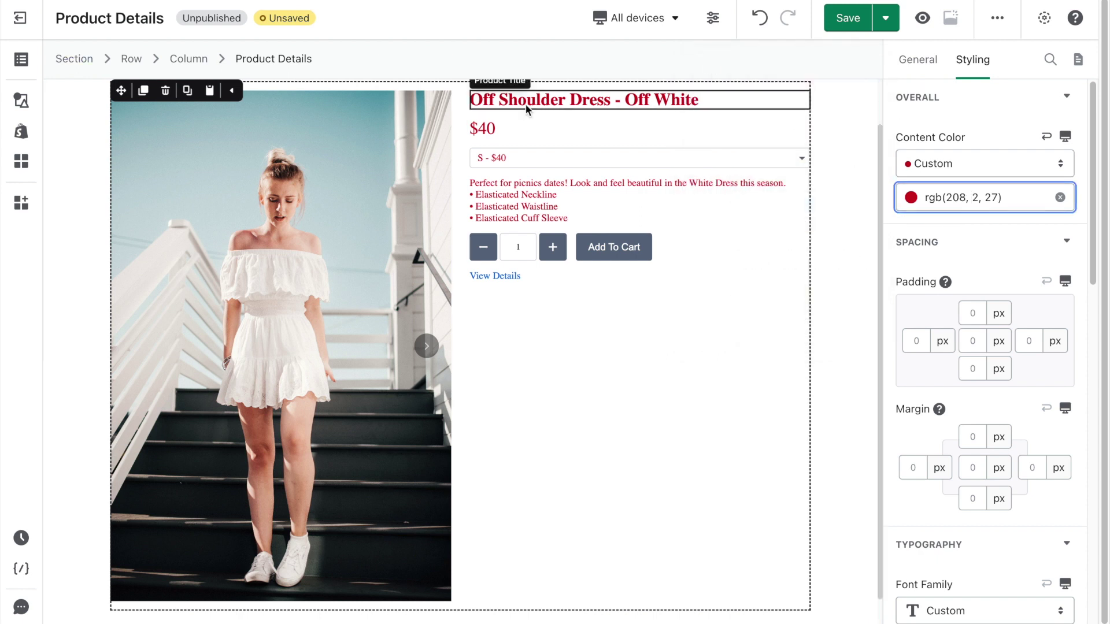
- Set the Product Details element's content color to black, rgb(0, 0, 0)
click(963, 197)
click(741, 338)
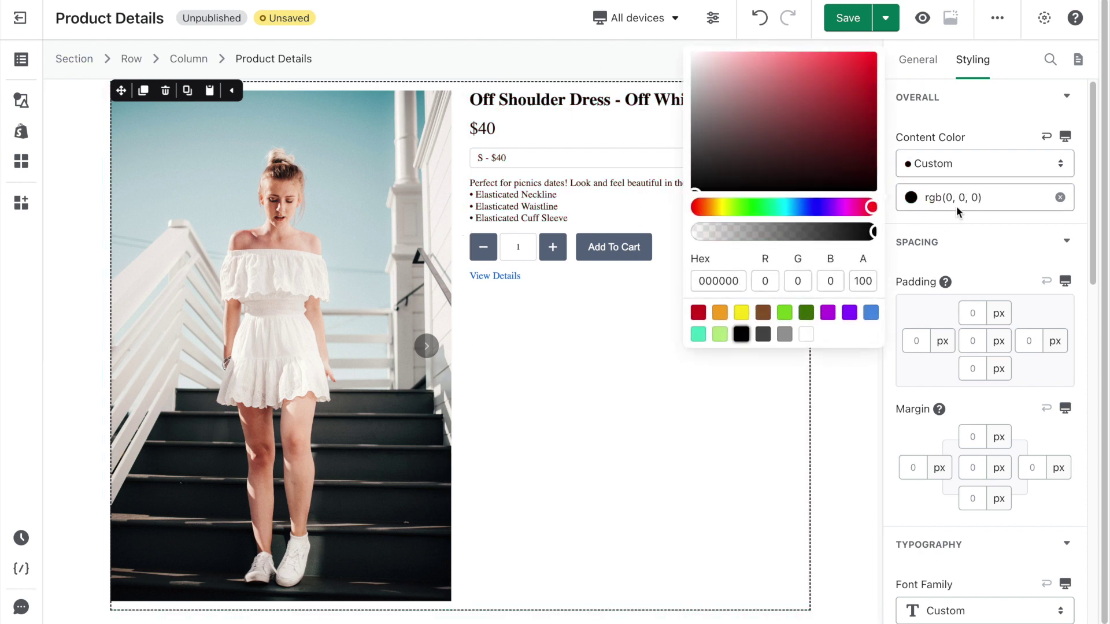
click(982, 199)
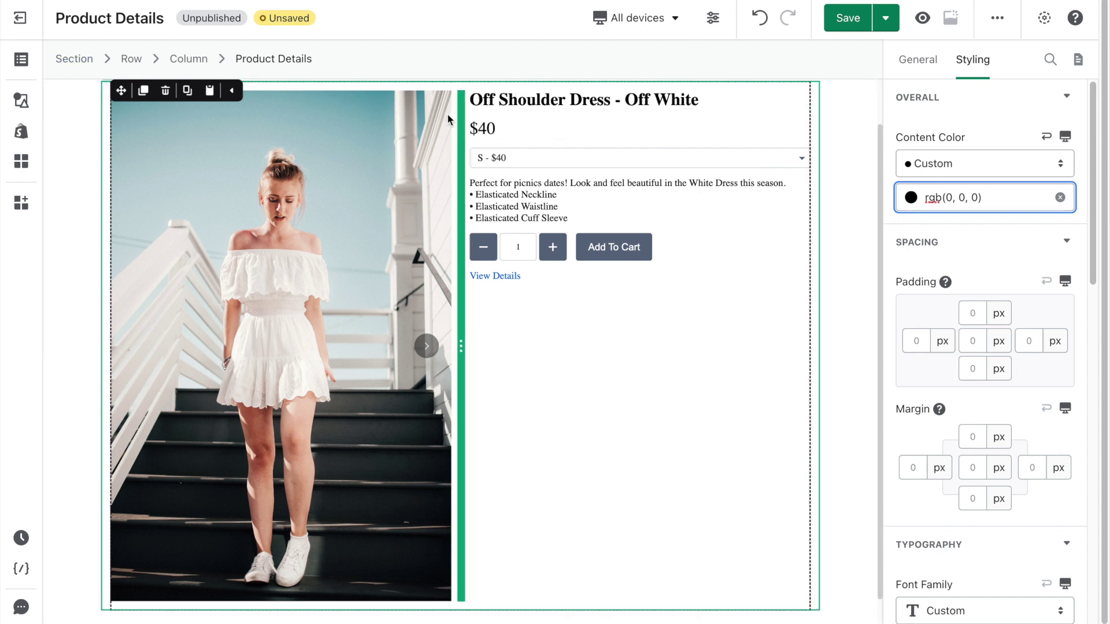
- Set the content color of the product price to red, rgb(208, 2, 27)
click(482, 128)
click(910, 197)
click(697, 312)
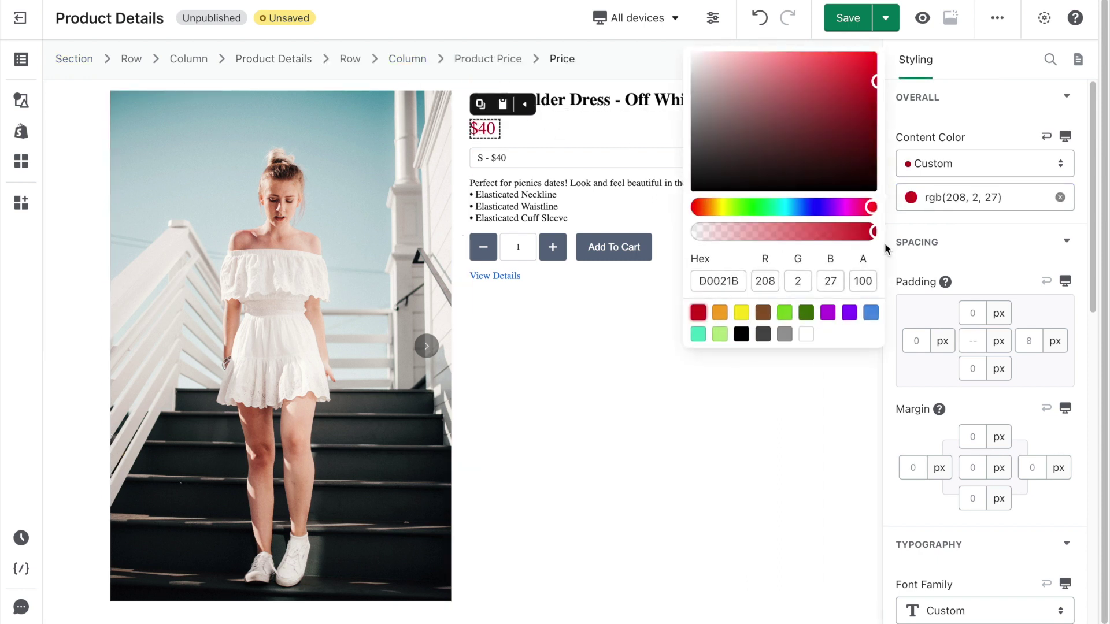
click(988, 200)
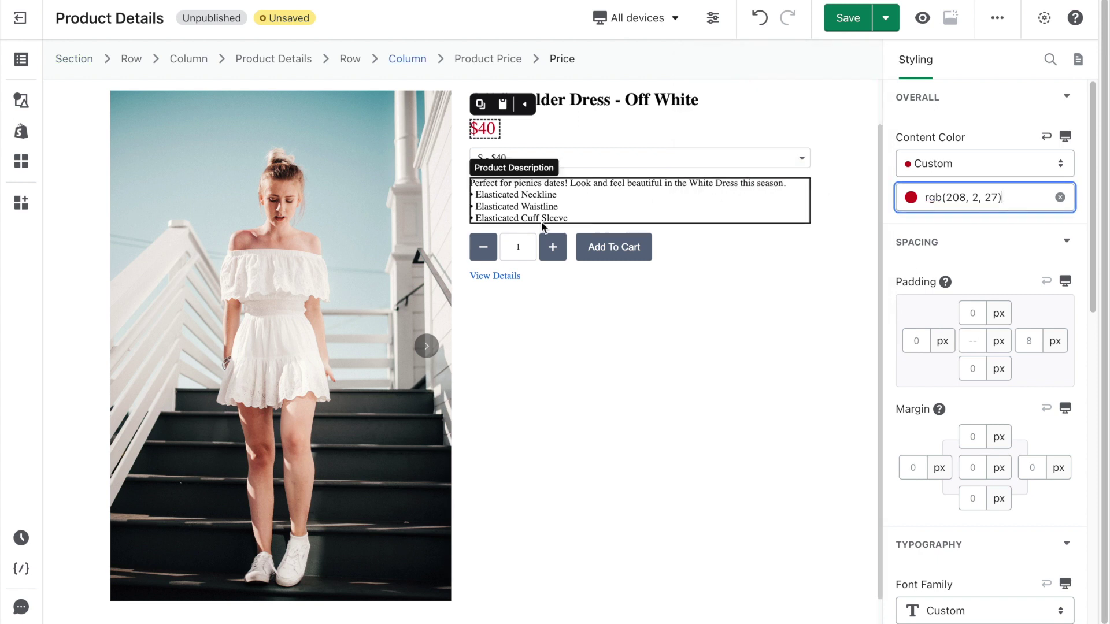
- Narrow the product image column by moving the divider between it and the product information column
drag(462, 293, 408, 292)
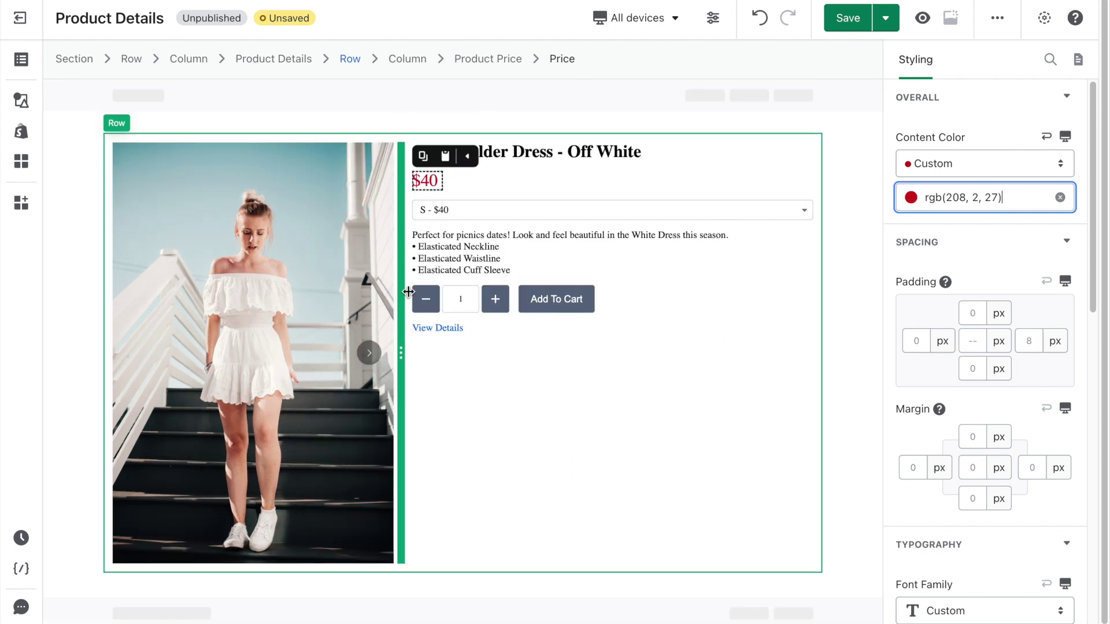
click(405, 387)
- Enable Show Media List for the Product Media element
click(291, 360)
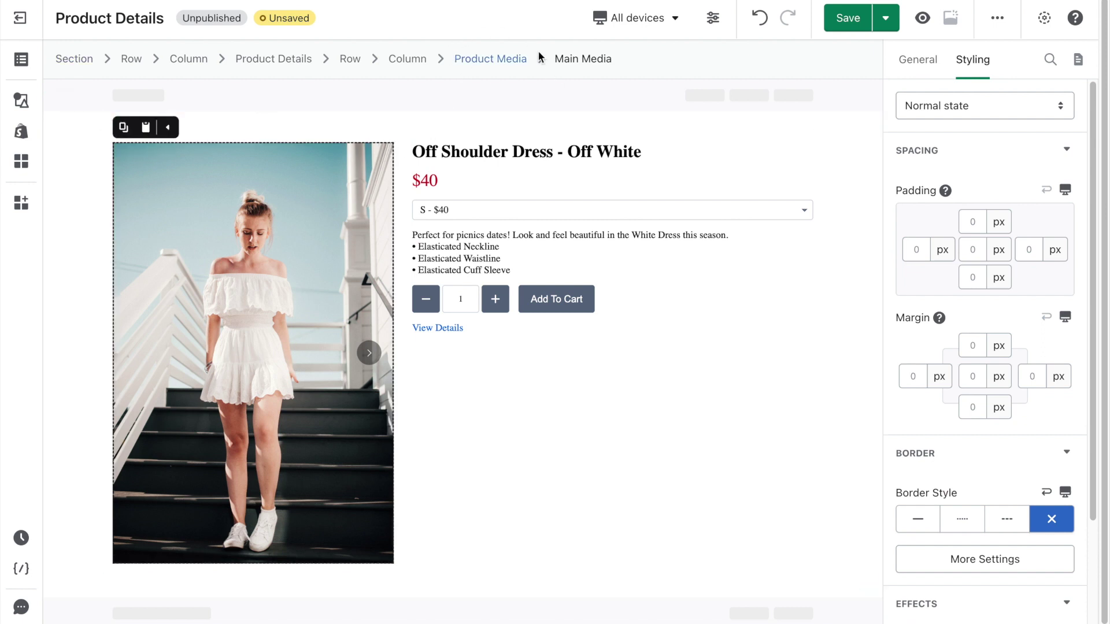
click(488, 58)
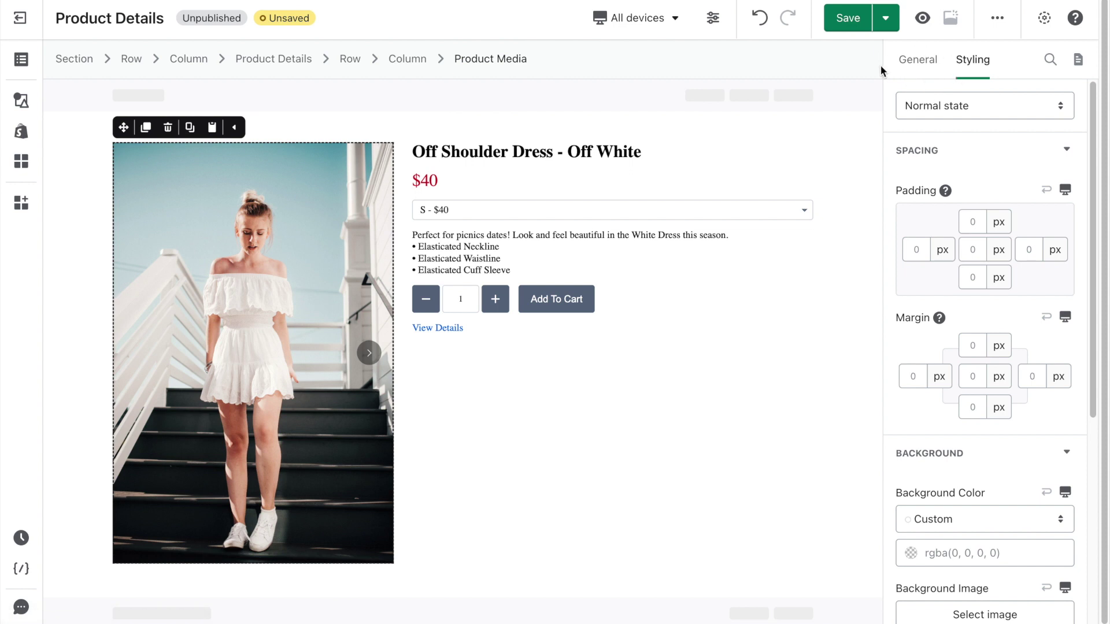
click(922, 61)
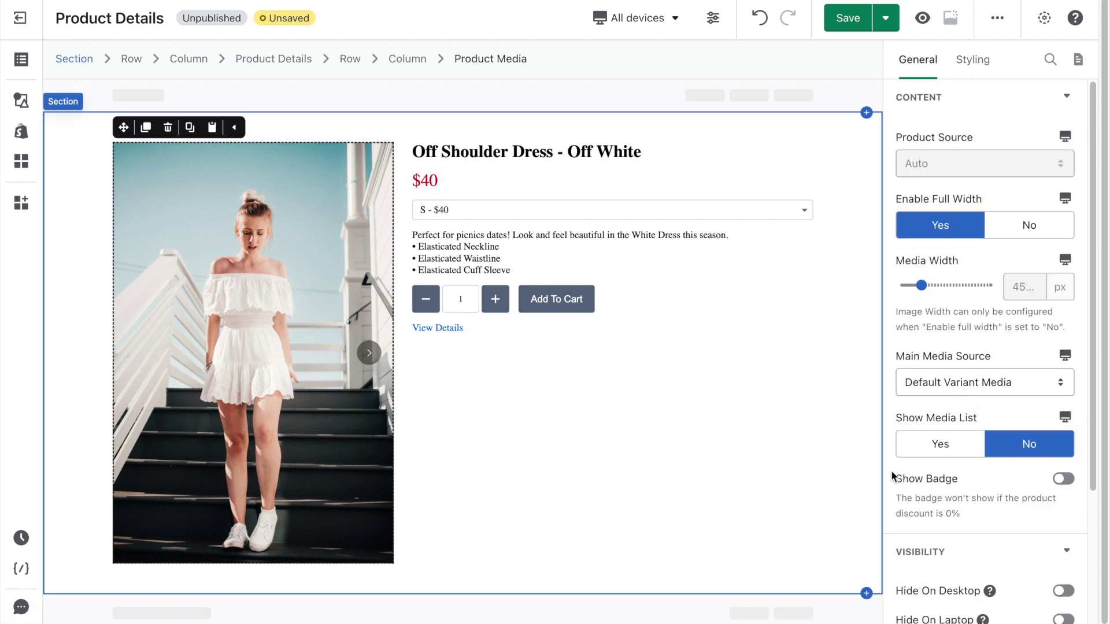
click(954, 448)
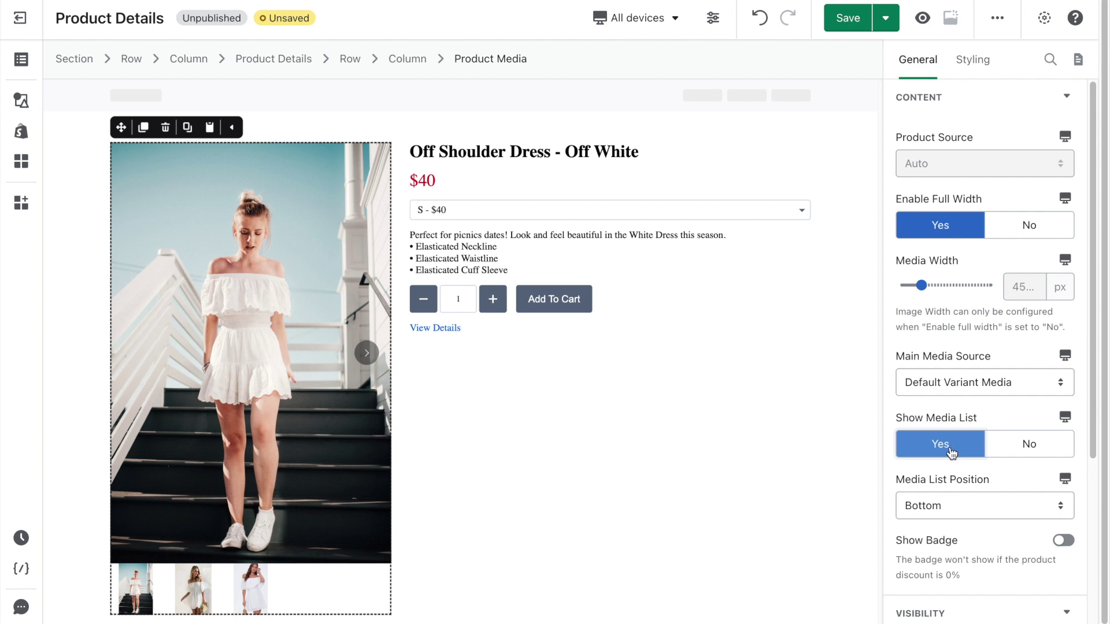
- Review the main media's settings for ratio, height, hover action, click action, navigation and pagination
click(288, 374)
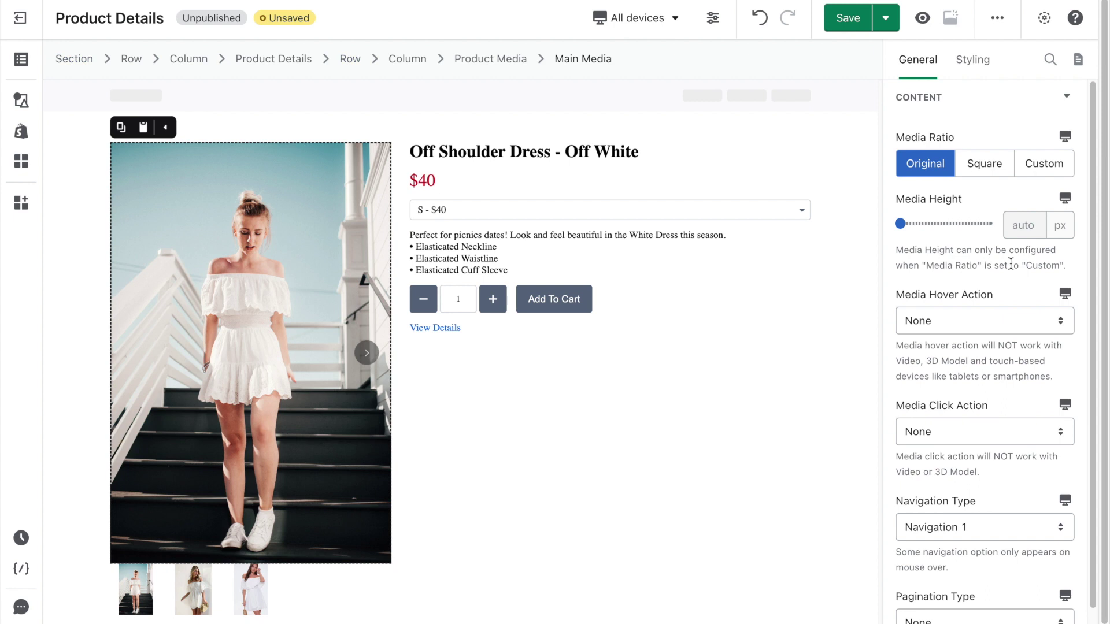
scroll(1010, 264, down, 1)
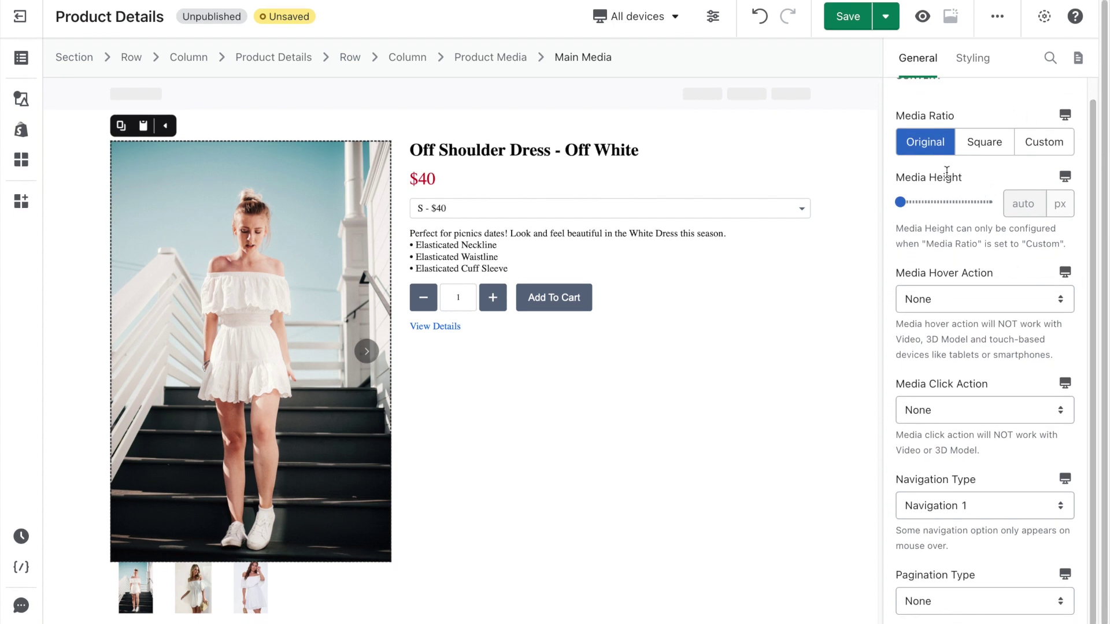
scroll(947, 173, up, 1)
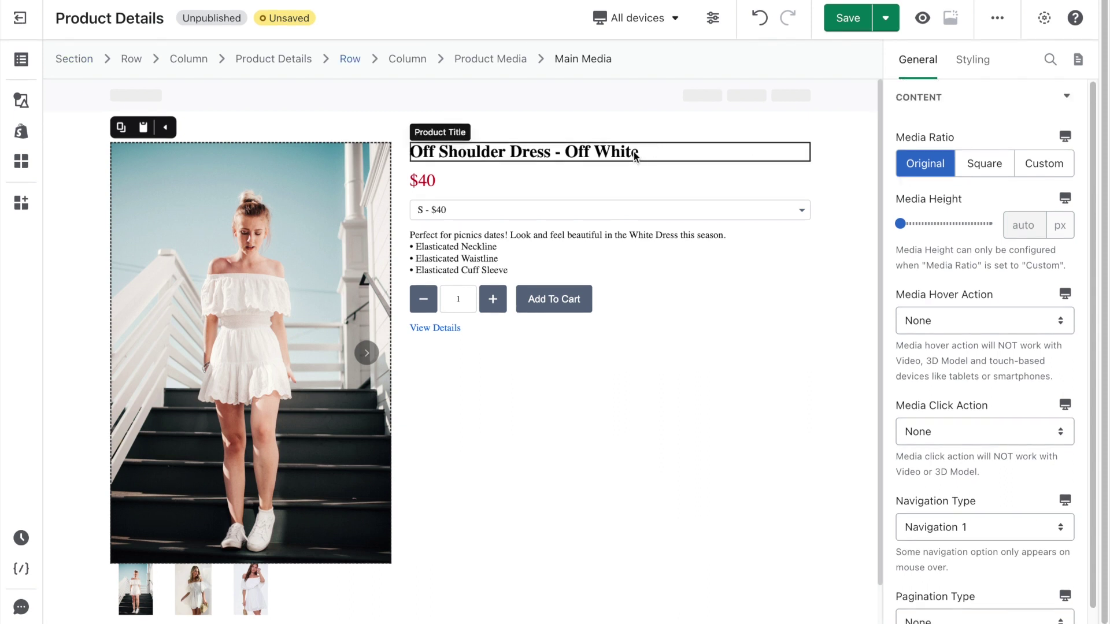
- Turn off Combine Options for the Product Variant element and display its option values as Radio Buttons
click(640, 217)
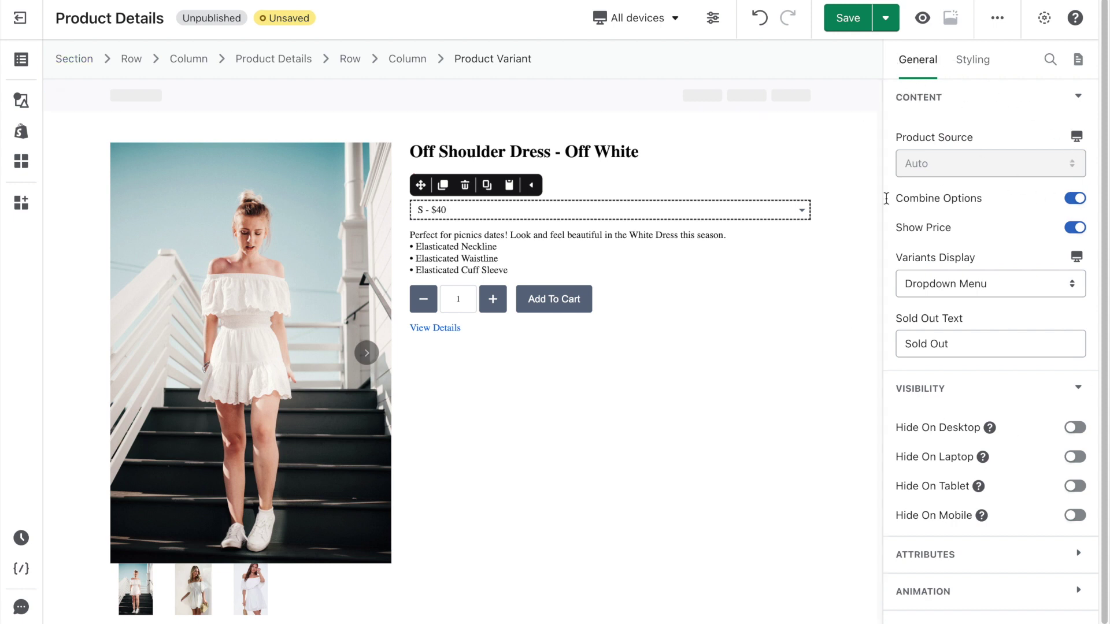
click(1072, 203)
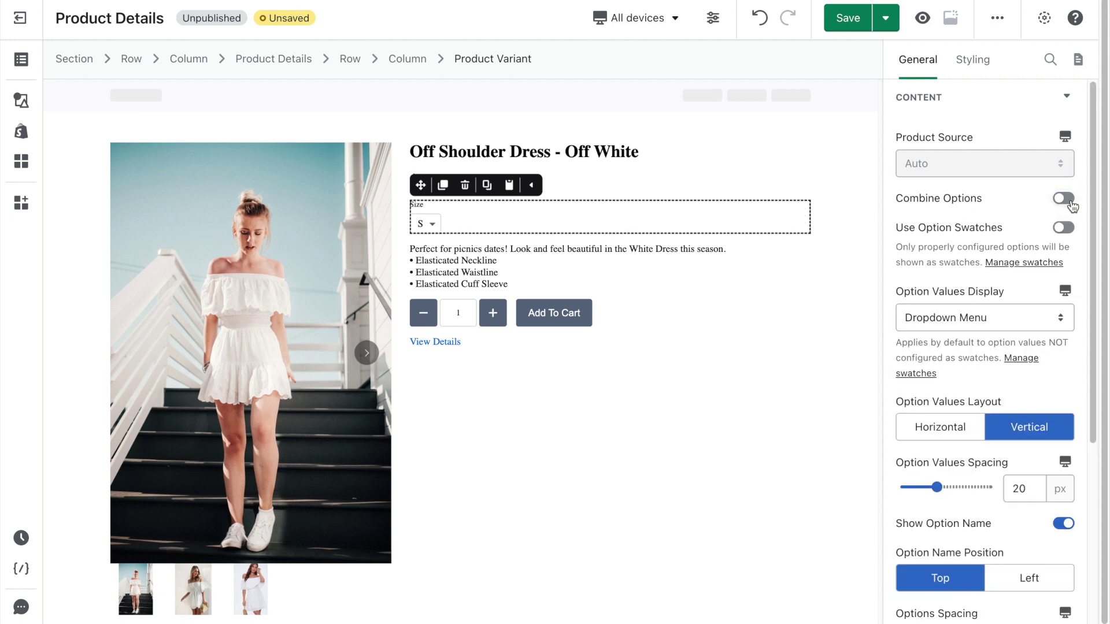
click(971, 317)
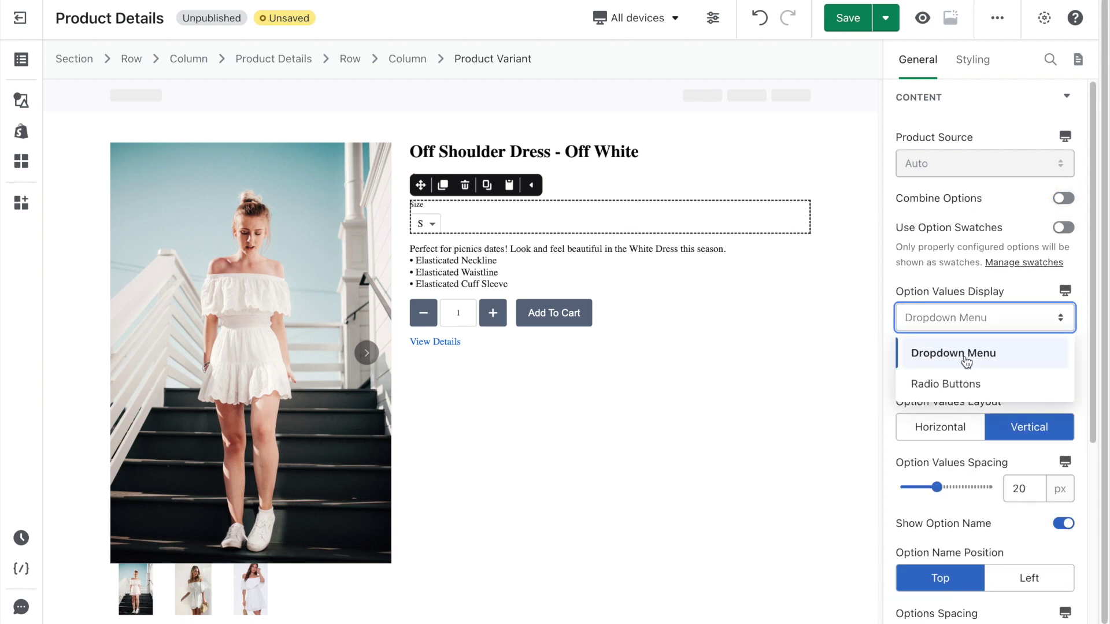
click(969, 383)
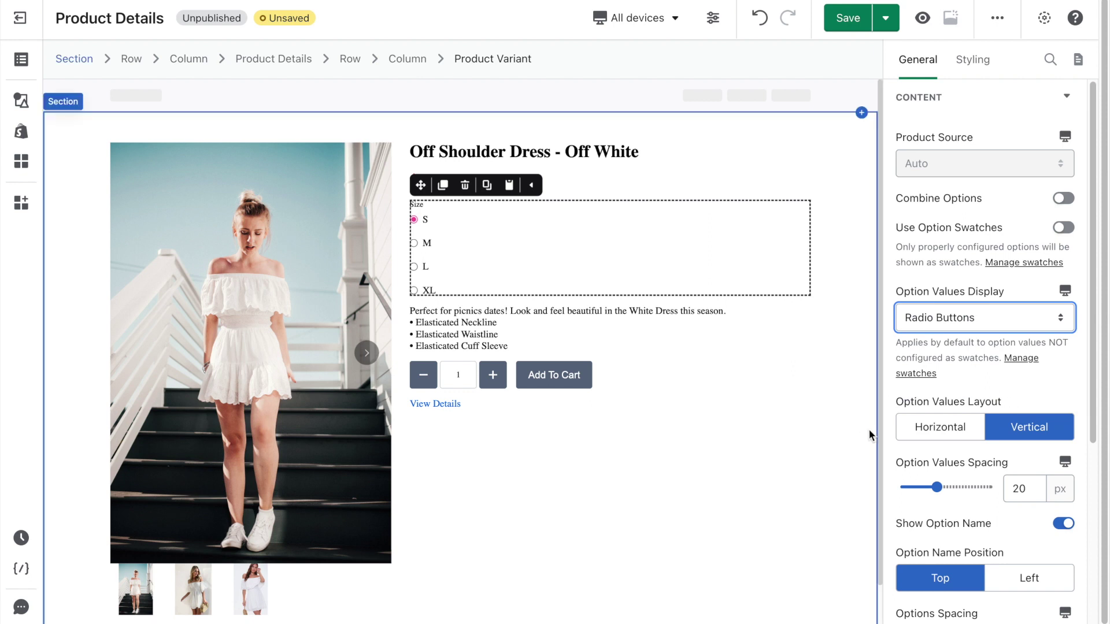
- Try the Horizontal layout for the variant option values, and return them to Vertical
click(938, 427)
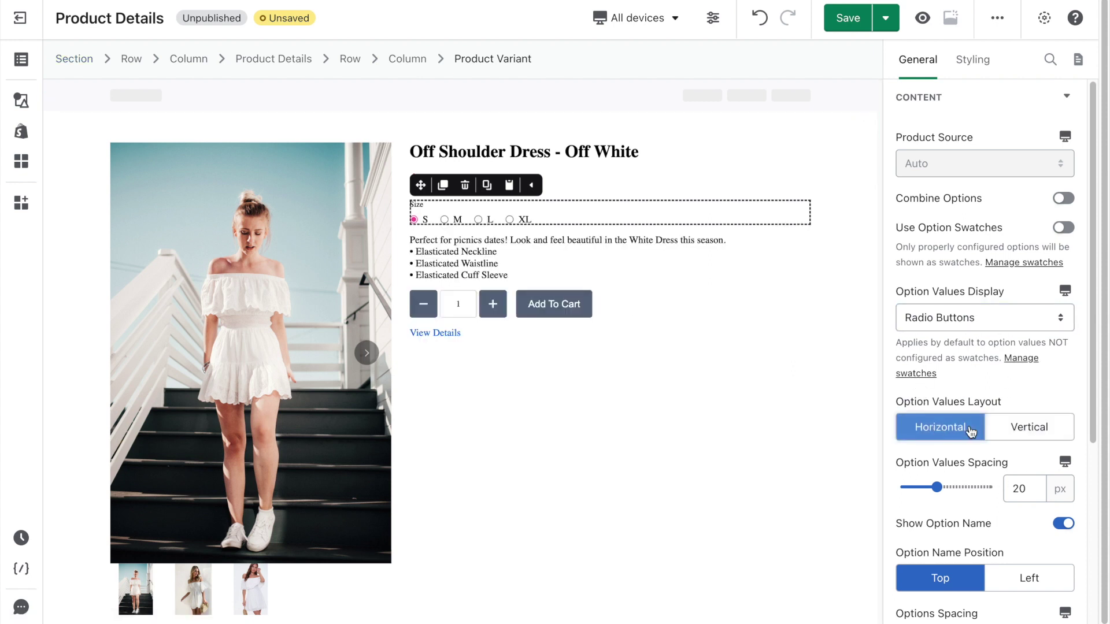
click(1038, 435)
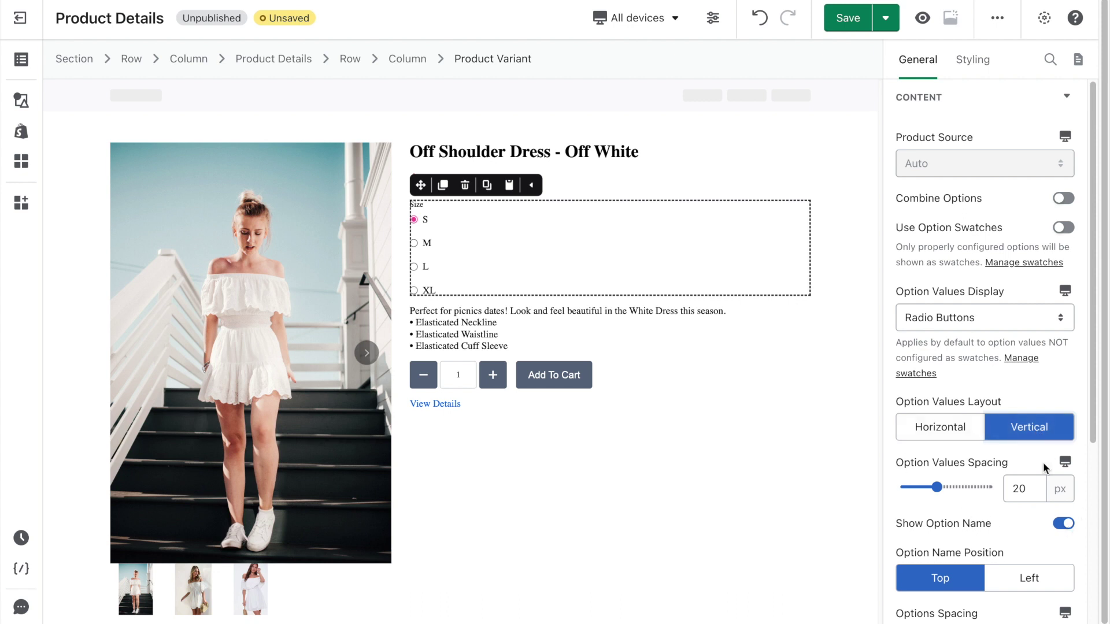
- Set the spacing between the variant option values to 16 px
double_click(1034, 486)
text(16)
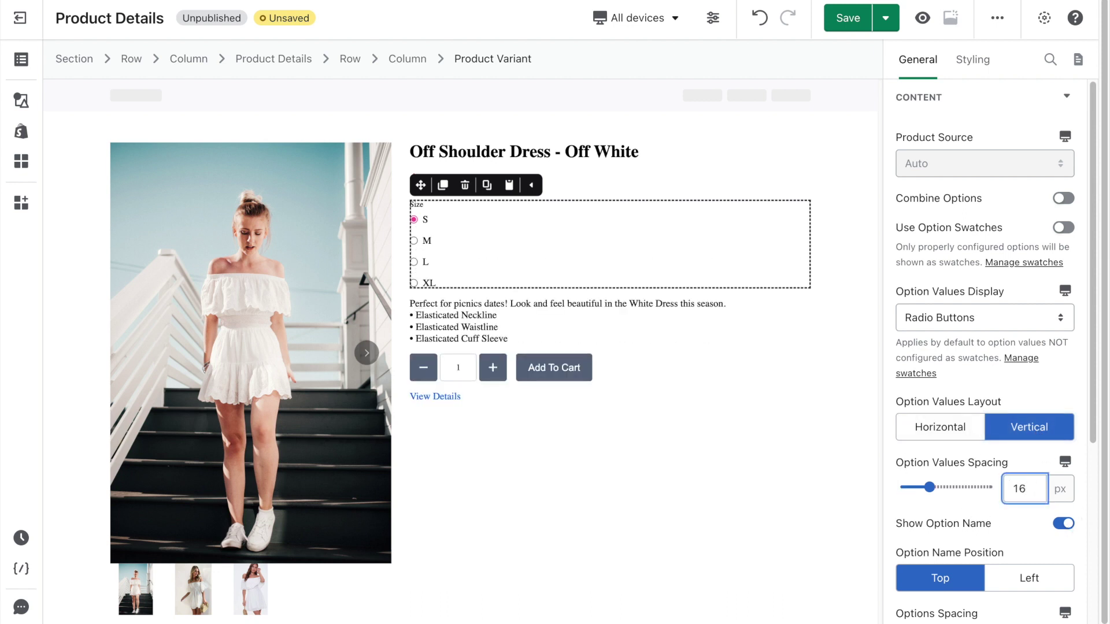
click(1034, 473)
- Try hiding the variant's option name, and turn Show Option Name back on
scroll(1033, 480, down, 2)
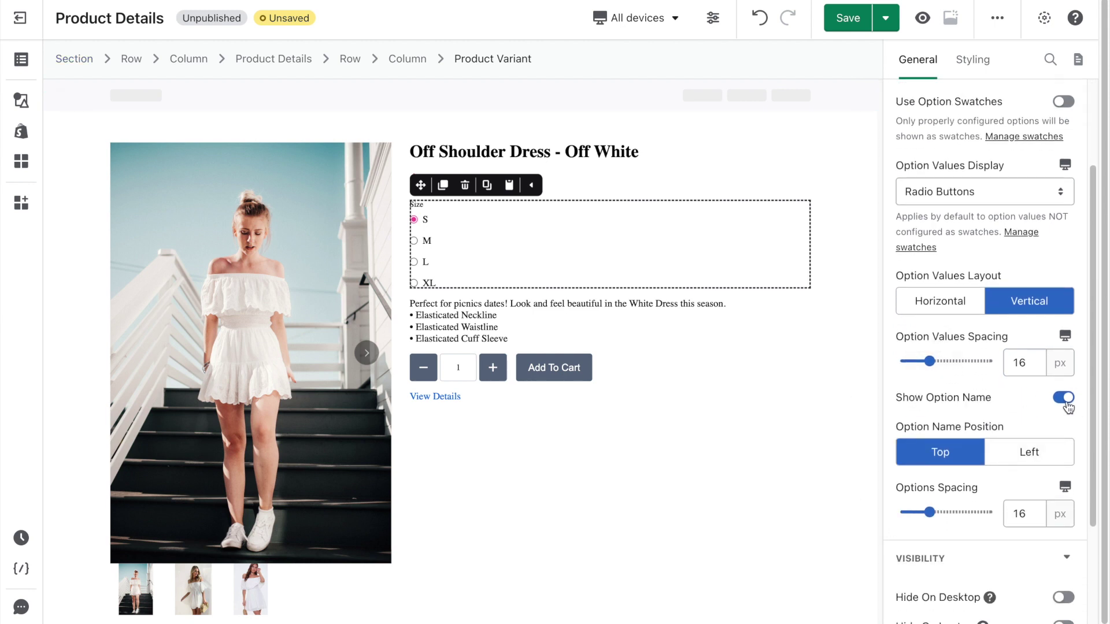
click(1064, 399)
click(1064, 398)
scroll(1062, 365, up, 2)
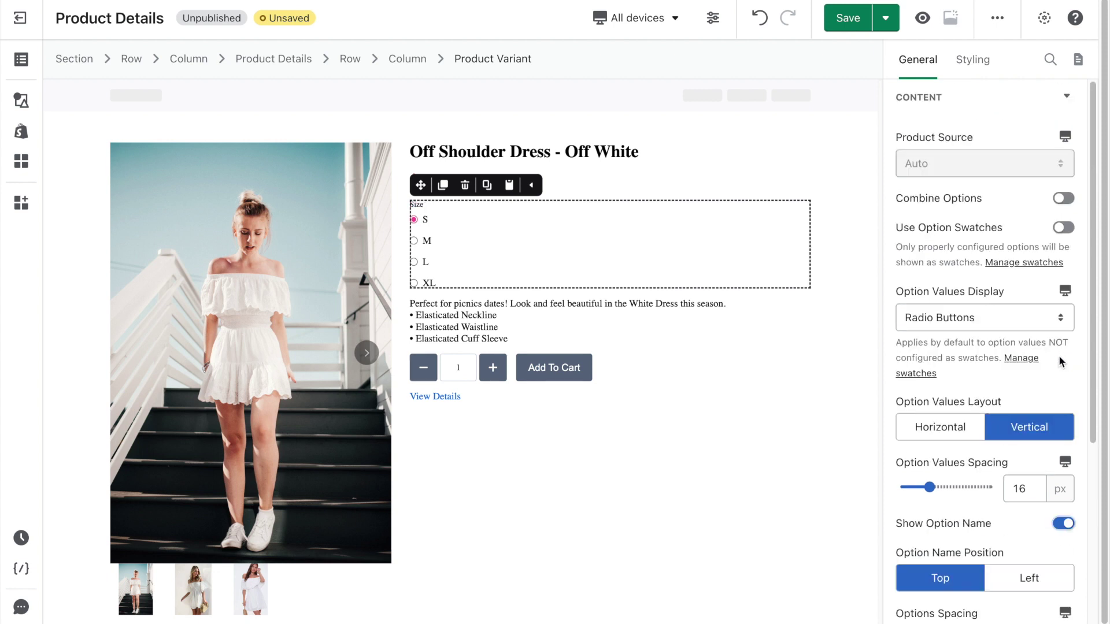
- Try Use Option Swatches for the product variant, and turn it back off
click(1067, 231)
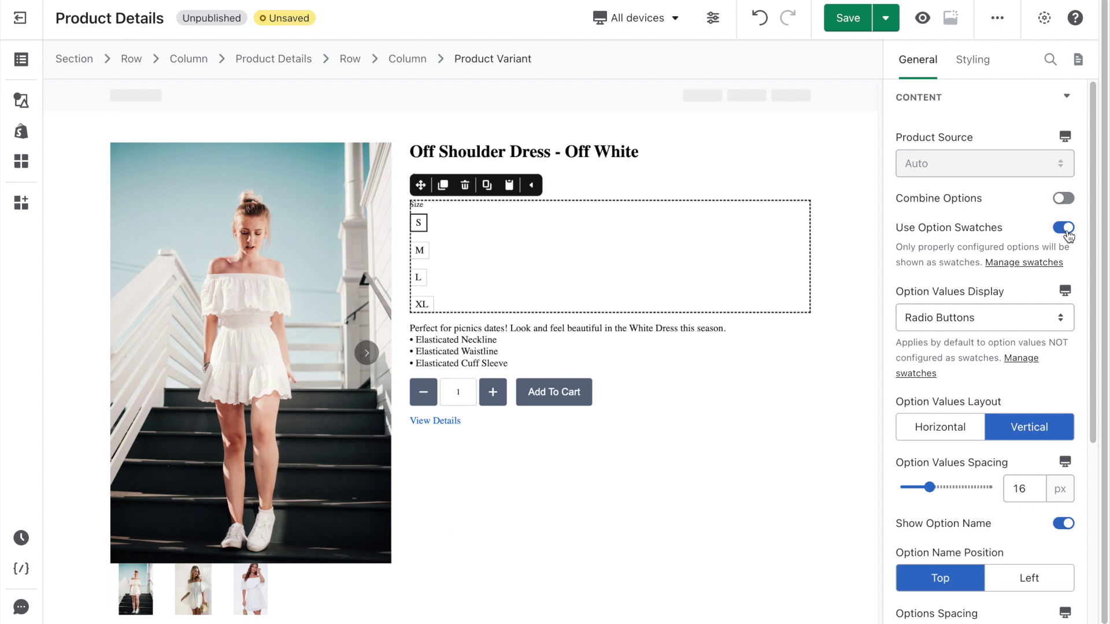
click(1067, 231)
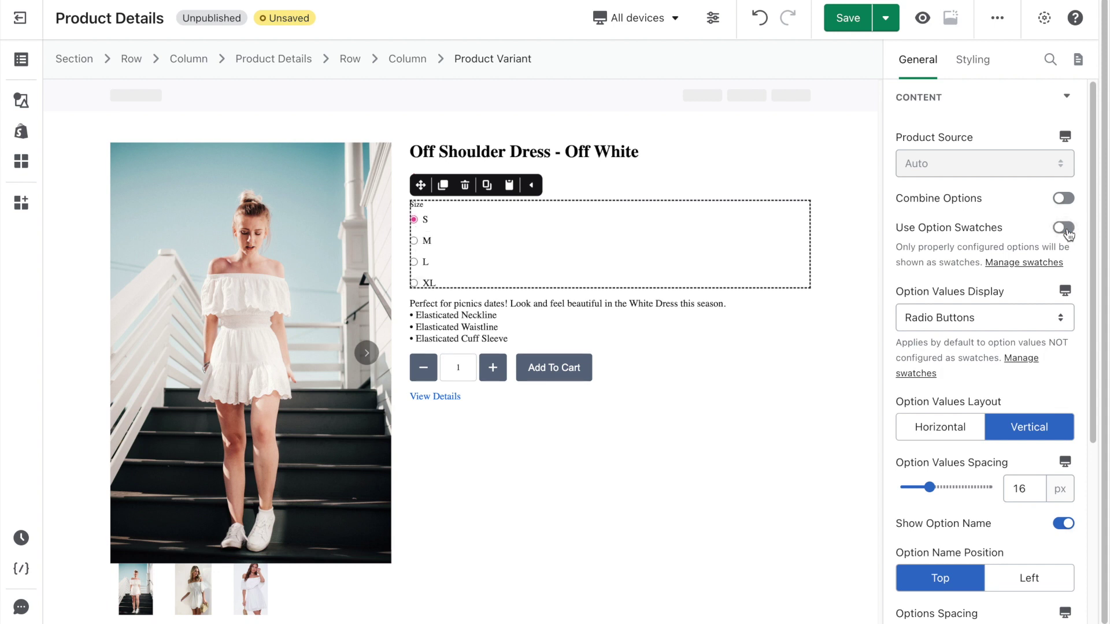
- Try adding a plain Product Title element above the existing dress title, and delete the added title
click(21, 133)
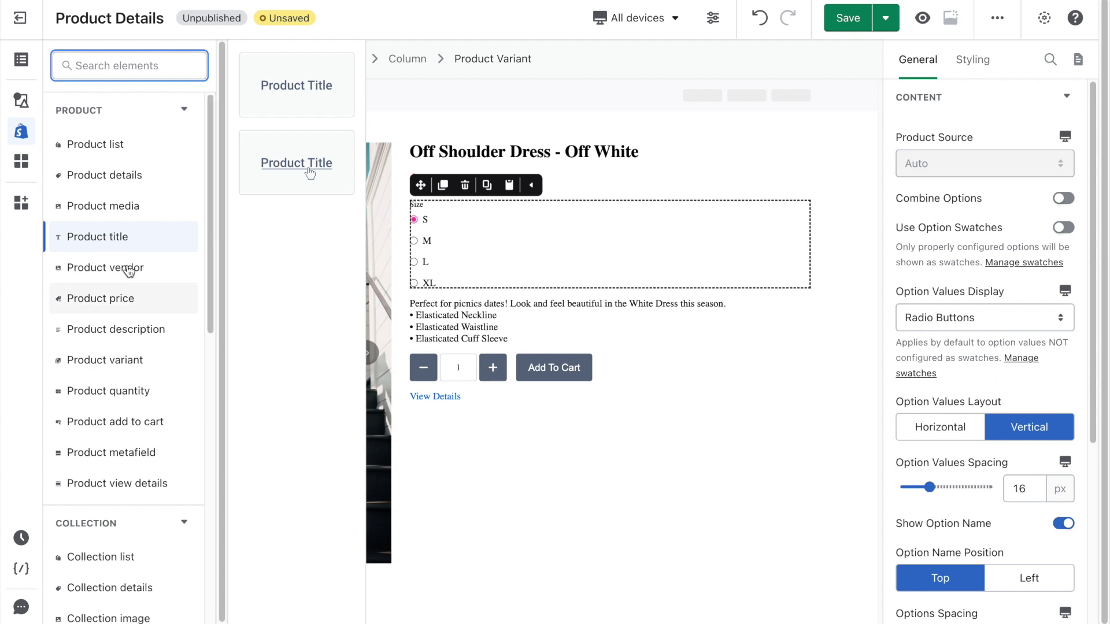
click(132, 245)
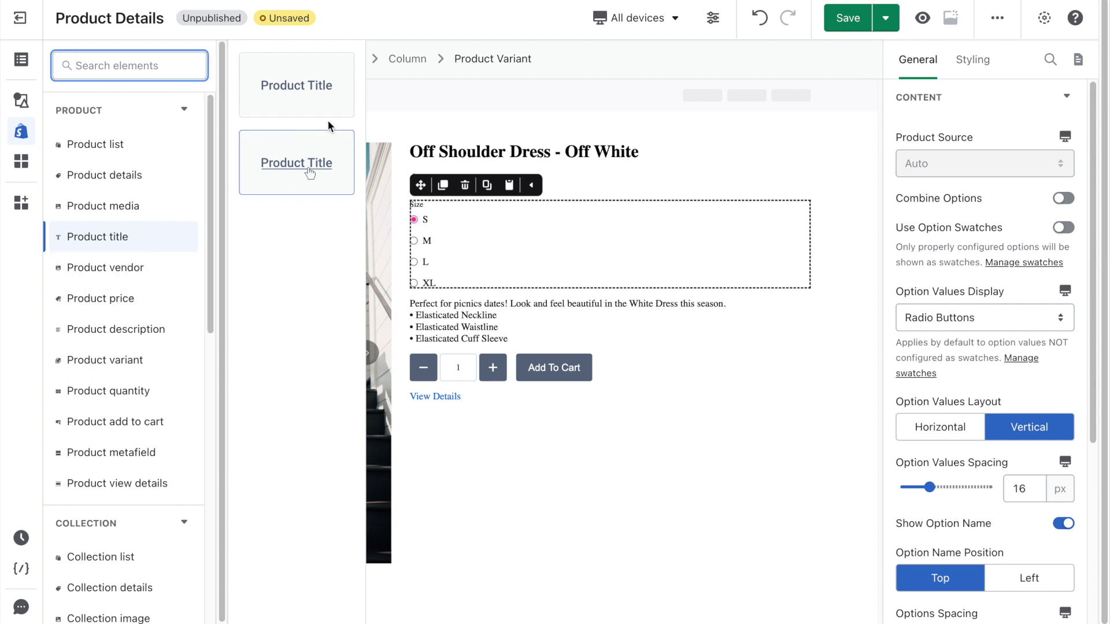
drag(293, 90, 433, 142)
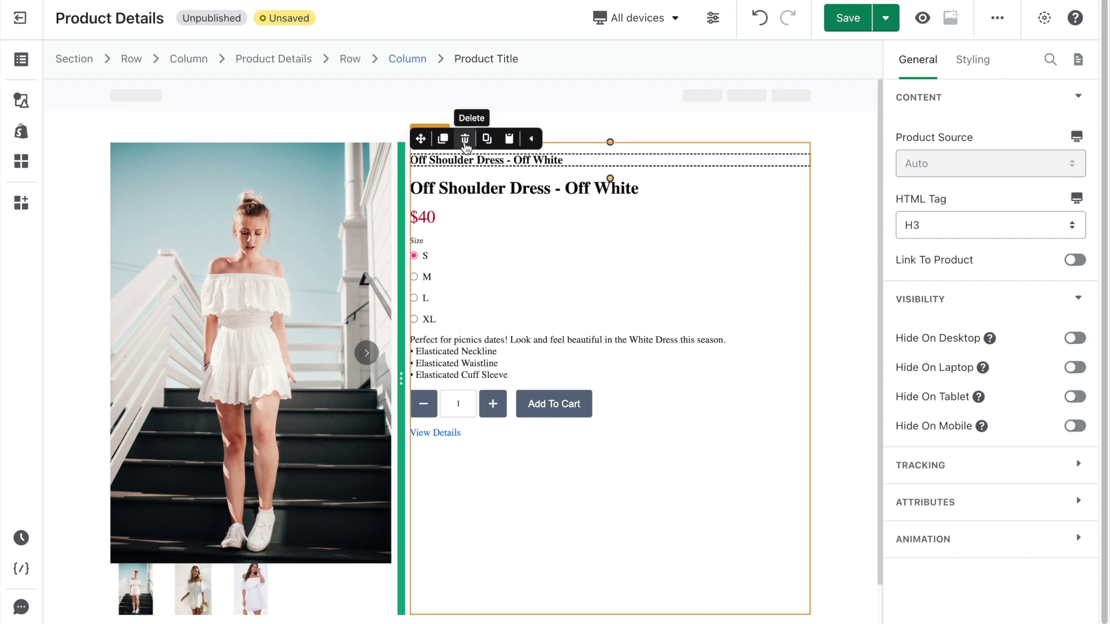
click(464, 139)
click(474, 157)
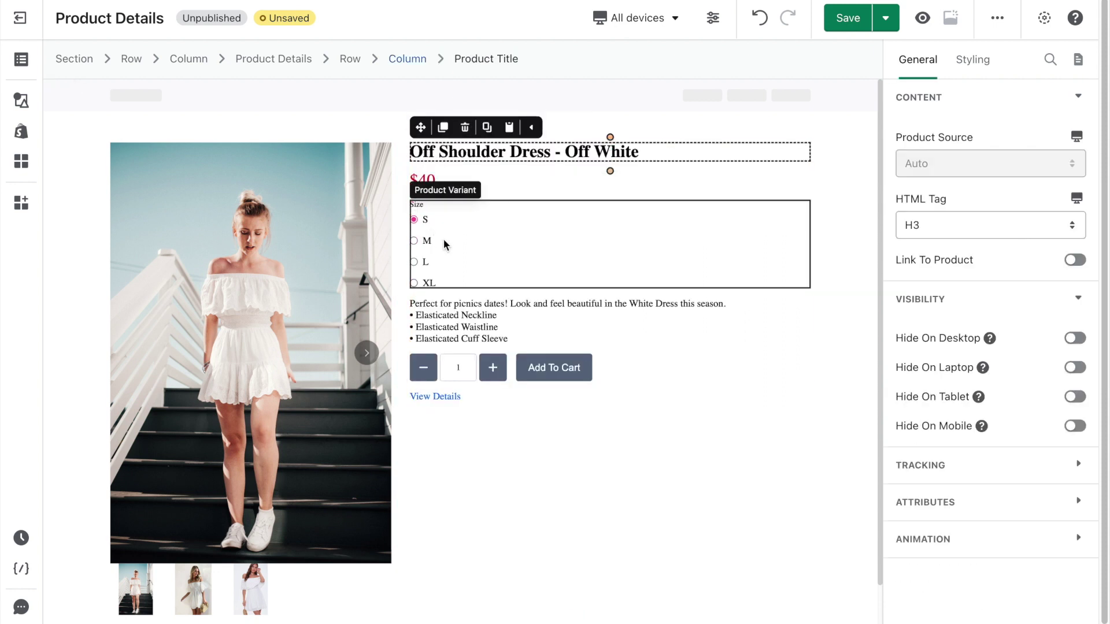
- Move the Product Description element above the size options, directly below the price
click(447, 307)
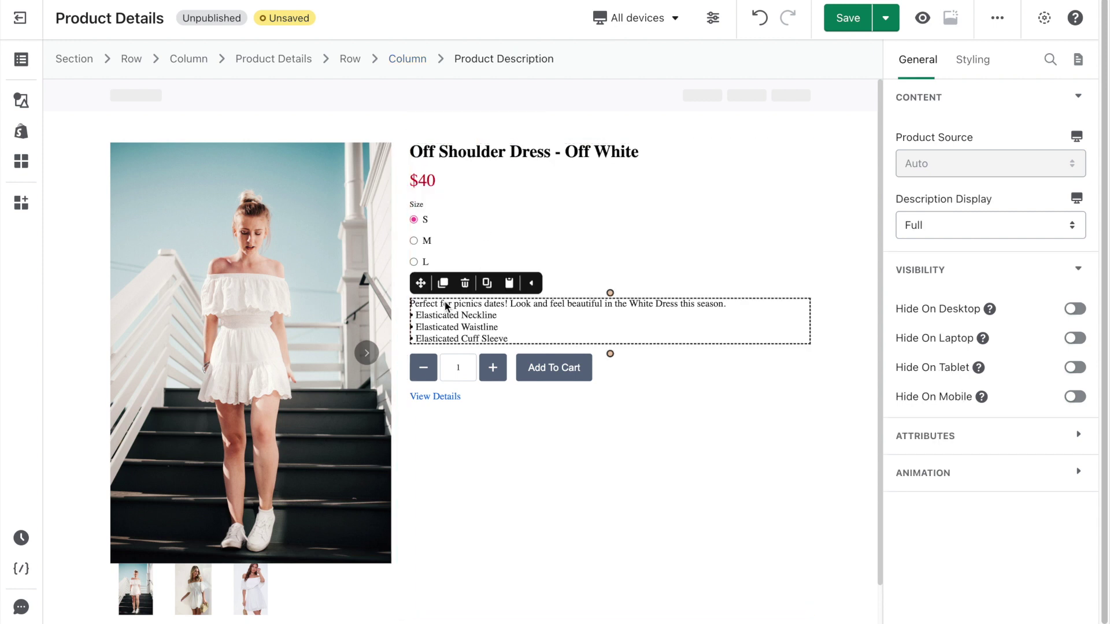
drag(420, 284, 422, 220)
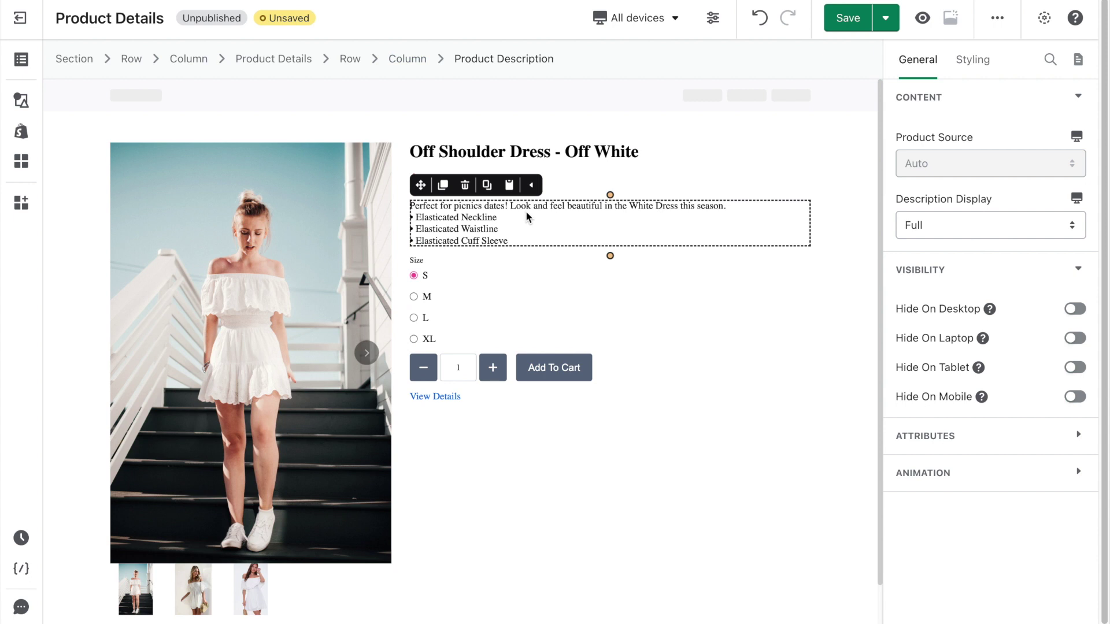
- Replace the View Details link below the Add To Cart block with the Product View Details variation that has an arrow after the text
click(434, 393)
click(465, 372)
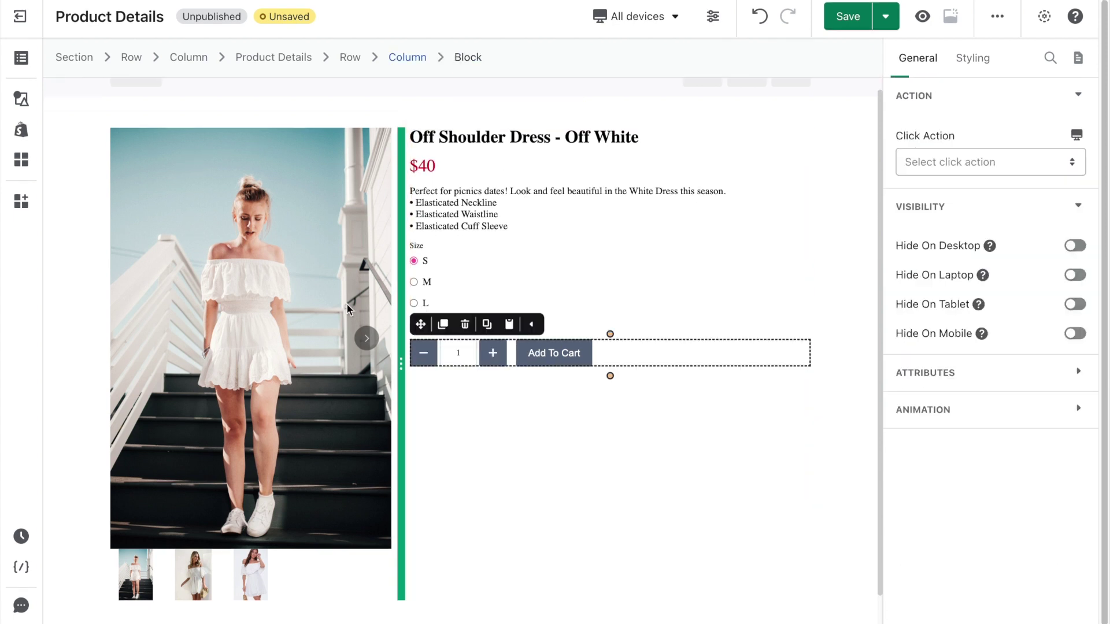
click(20, 129)
mouse_move(140, 483)
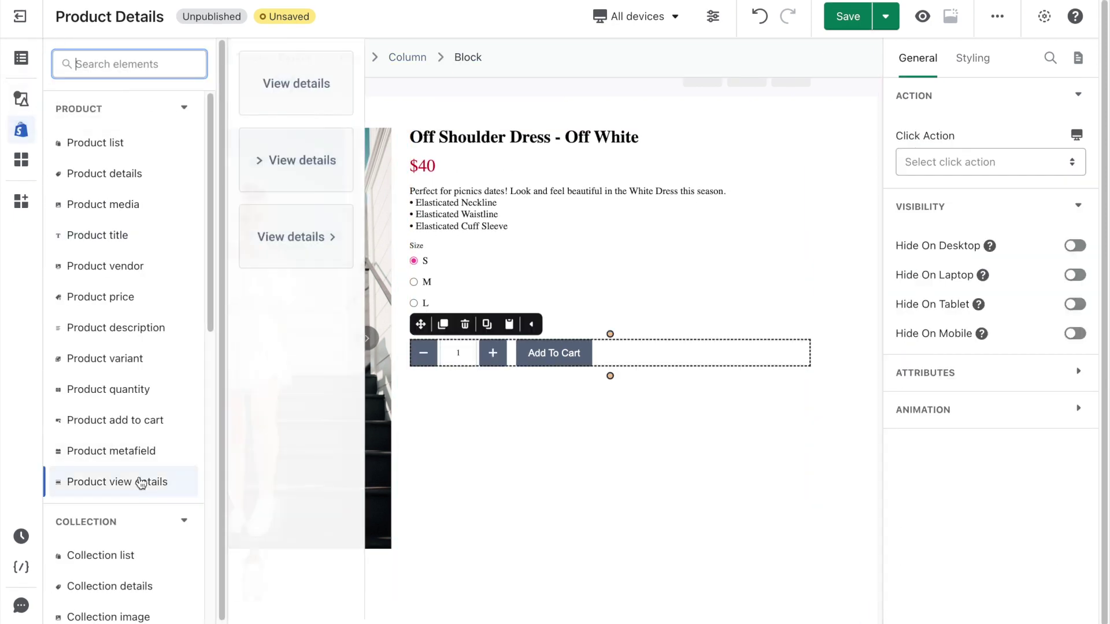
drag(267, 238, 481, 396)
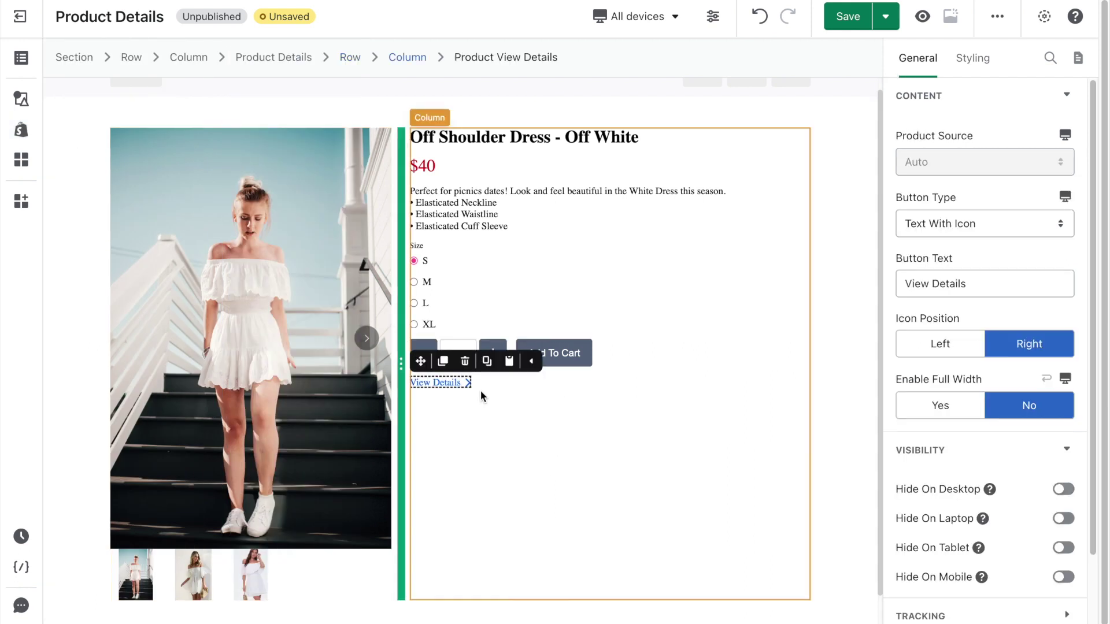
- Save and publish the page, and choose size XL for the dress on the live page
click(885, 16)
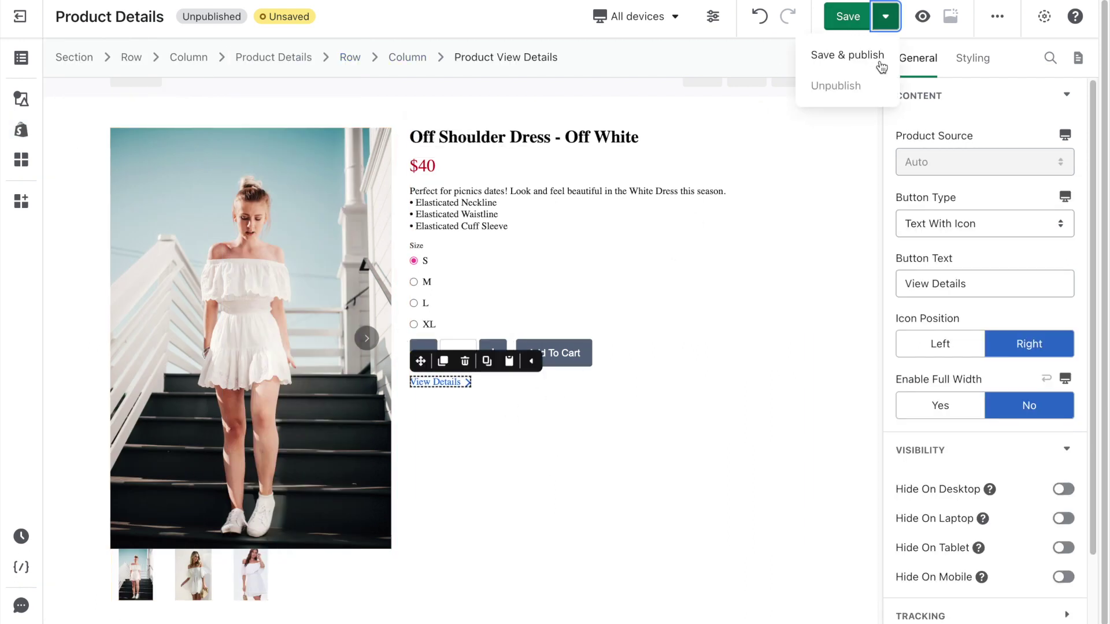
click(879, 62)
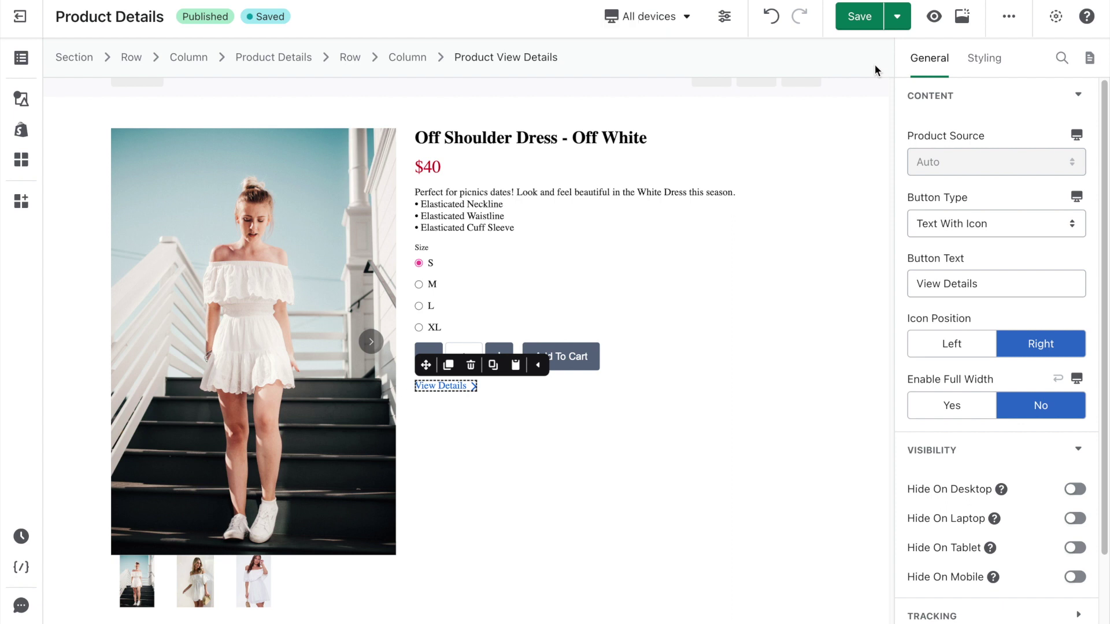
click(963, 18)
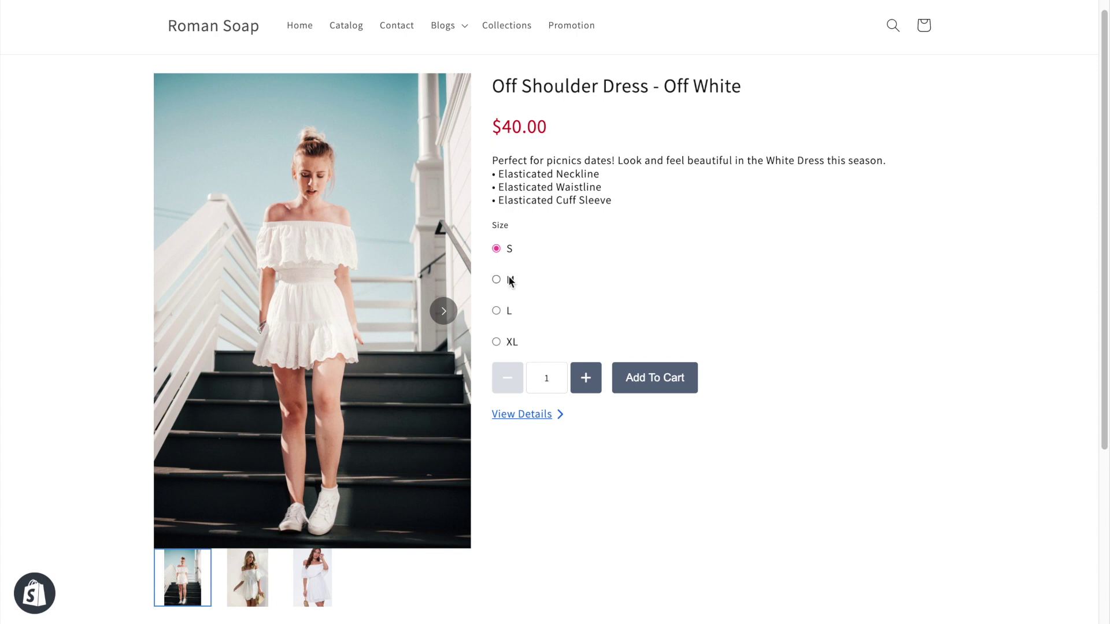
click(496, 342)
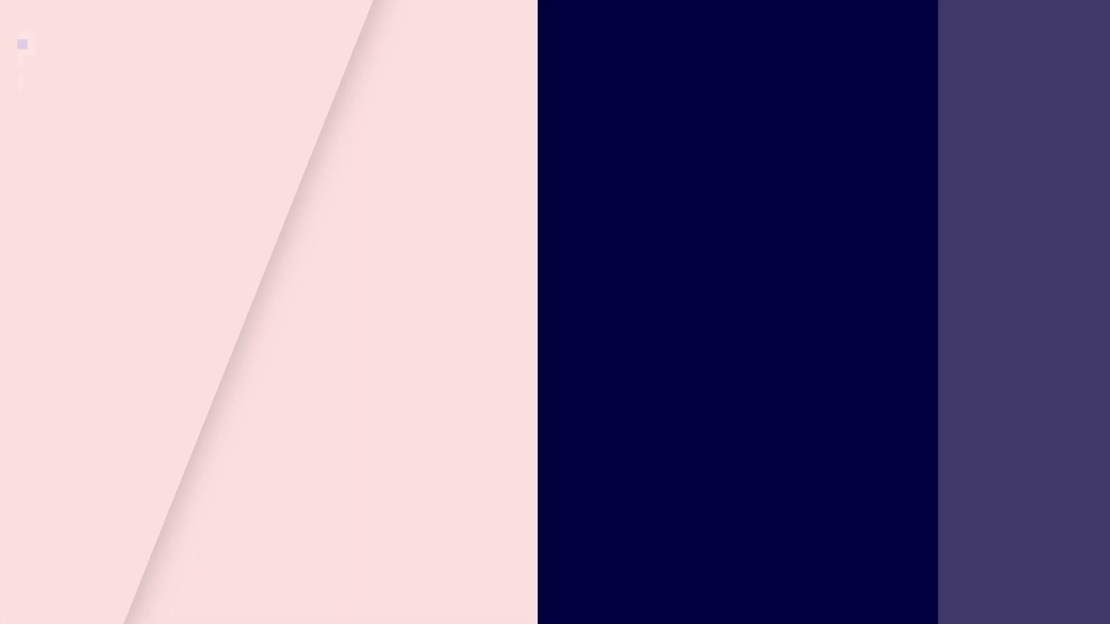